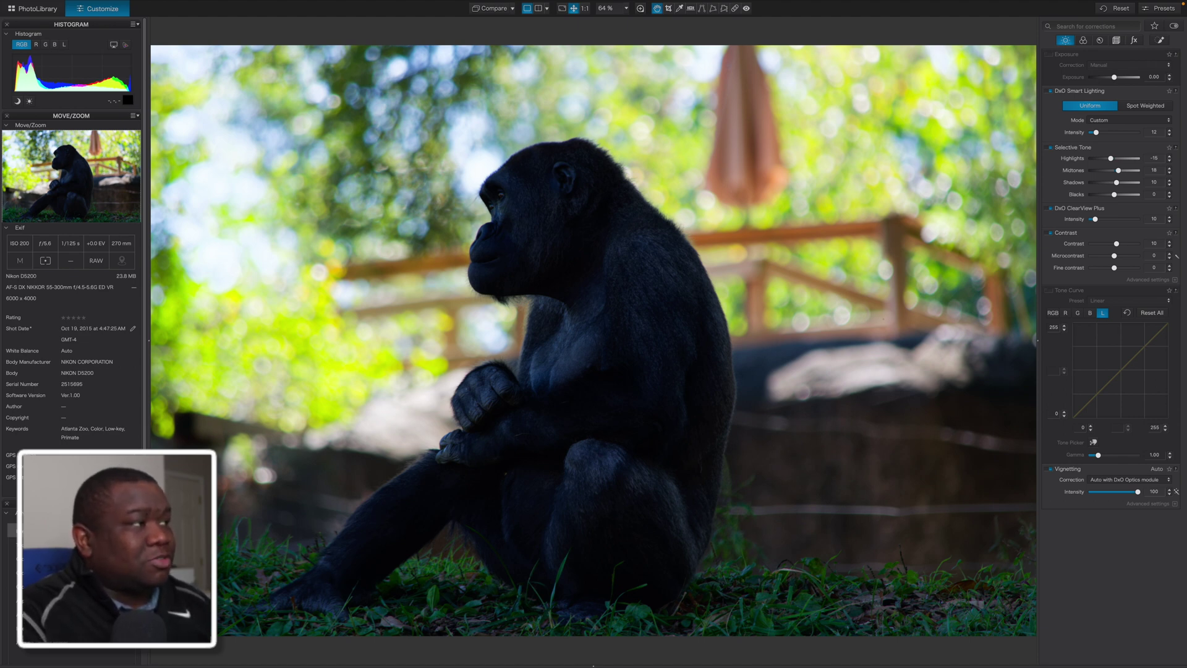
# Switch DxO Smart Lighting to Spot Weighted and frame only the gorilla's head with one weighting box.
pyautogui.click(1143, 106)
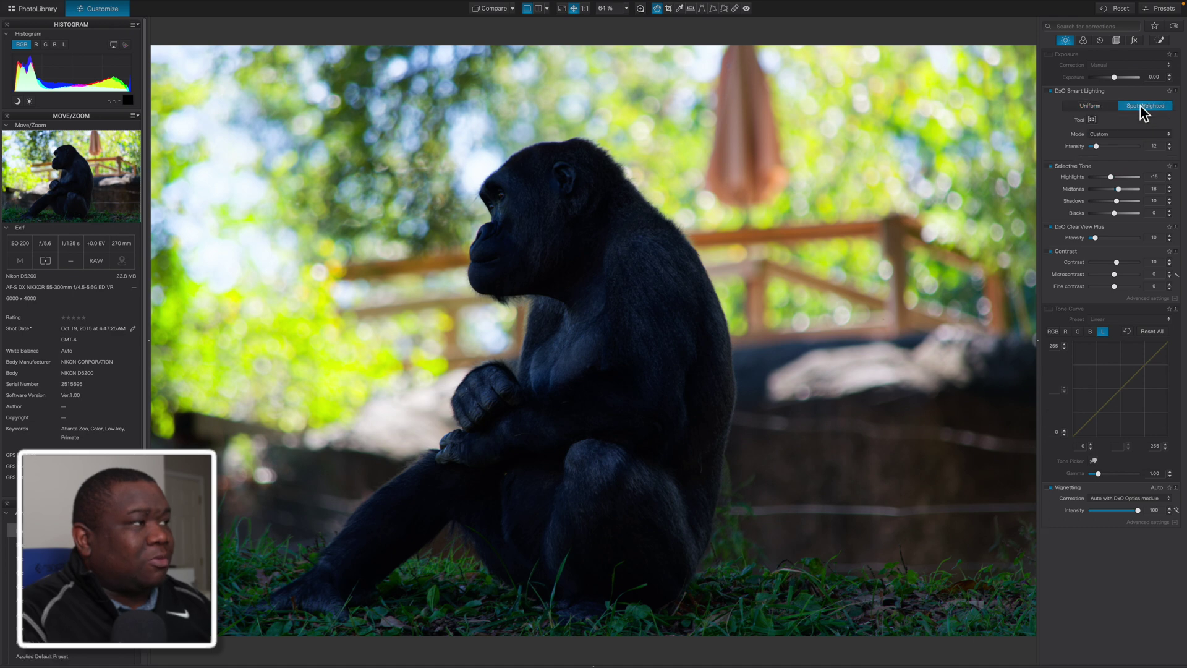
pyautogui.click(1092, 121)
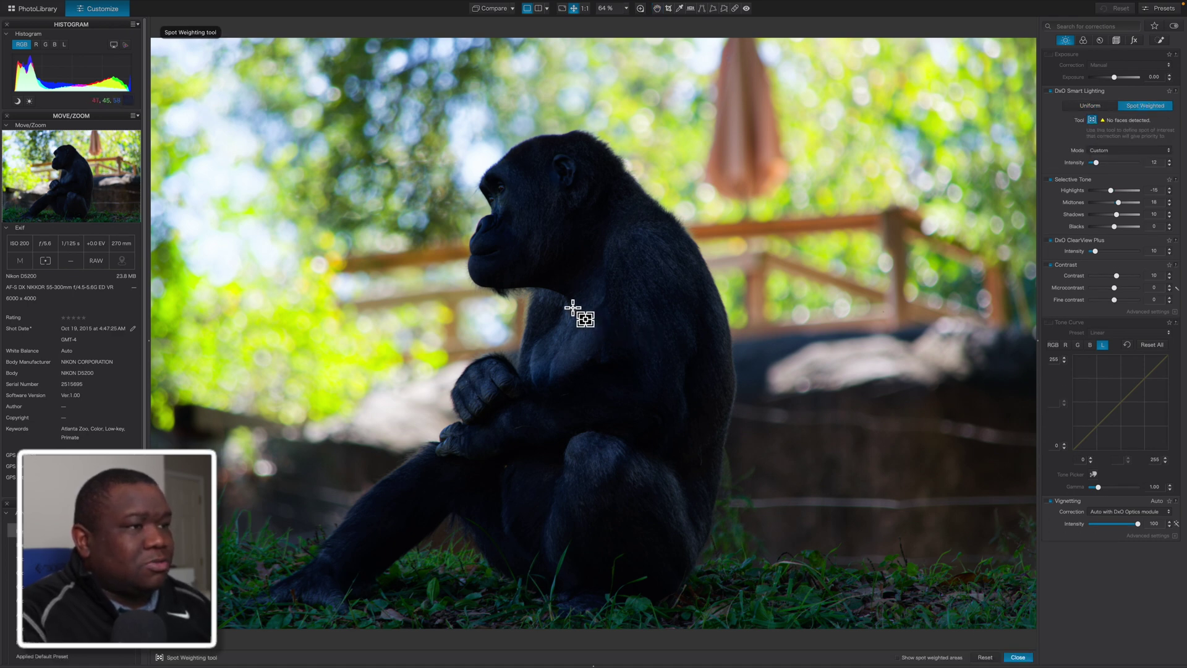
pyautogui.moveTo(506, 216); pyautogui.dragTo(733, 539)
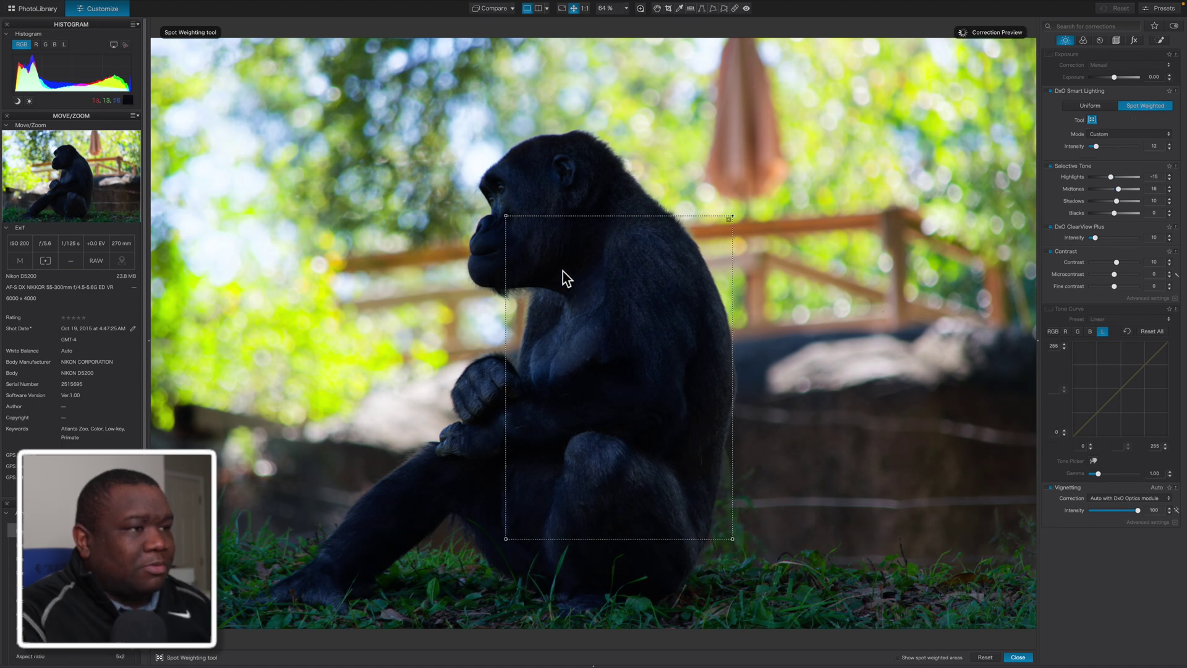
pyautogui.moveTo(563, 272); pyautogui.dragTo(502, 173)
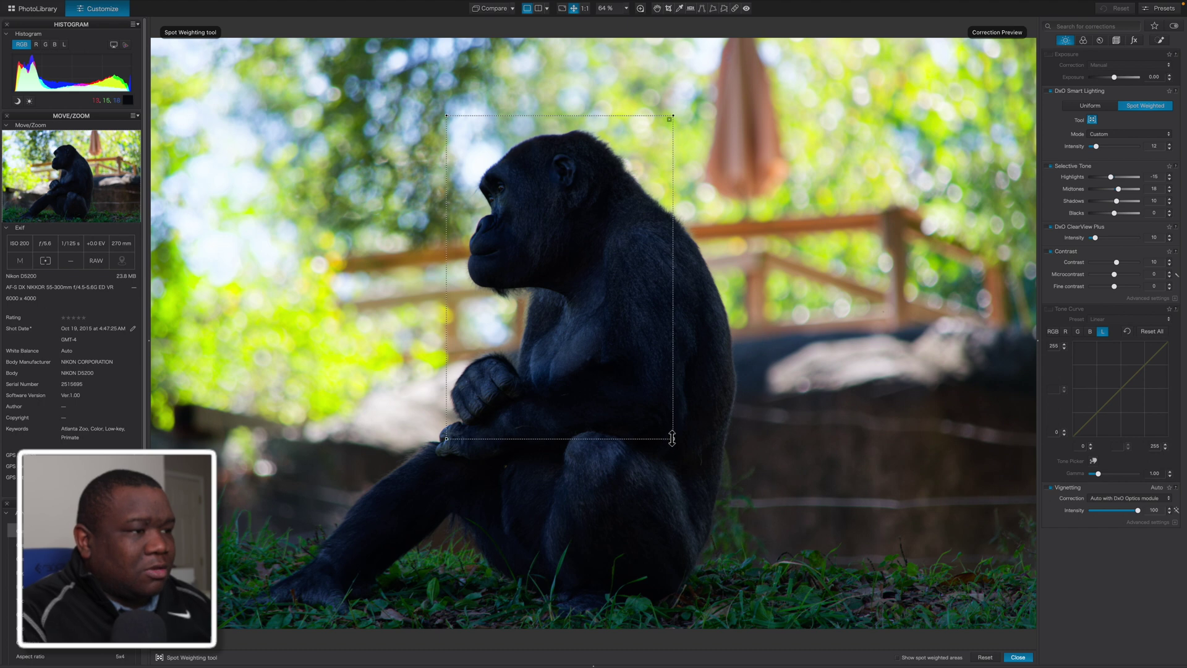
pyautogui.moveTo(670, 440); pyautogui.dragTo(635, 298)
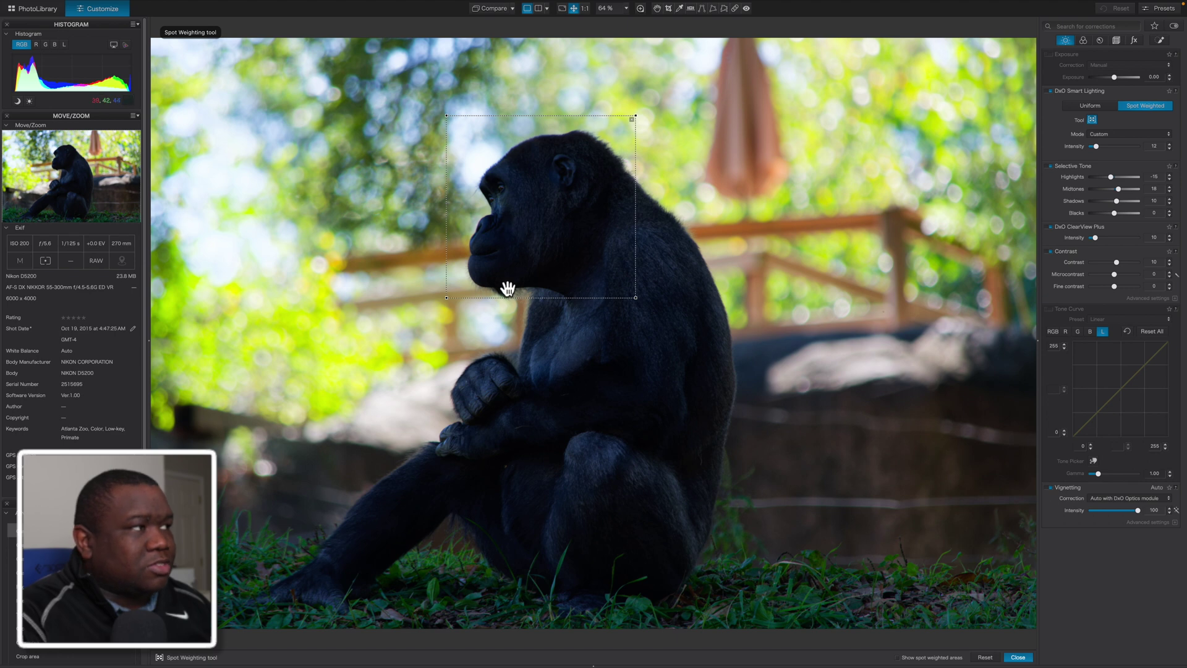
# Set the DxO Smart Lighting intensity to about 33 and the Selective Tone shadows to 21.
pyautogui.moveTo(1097, 149); pyautogui.dragTo(1107, 151)
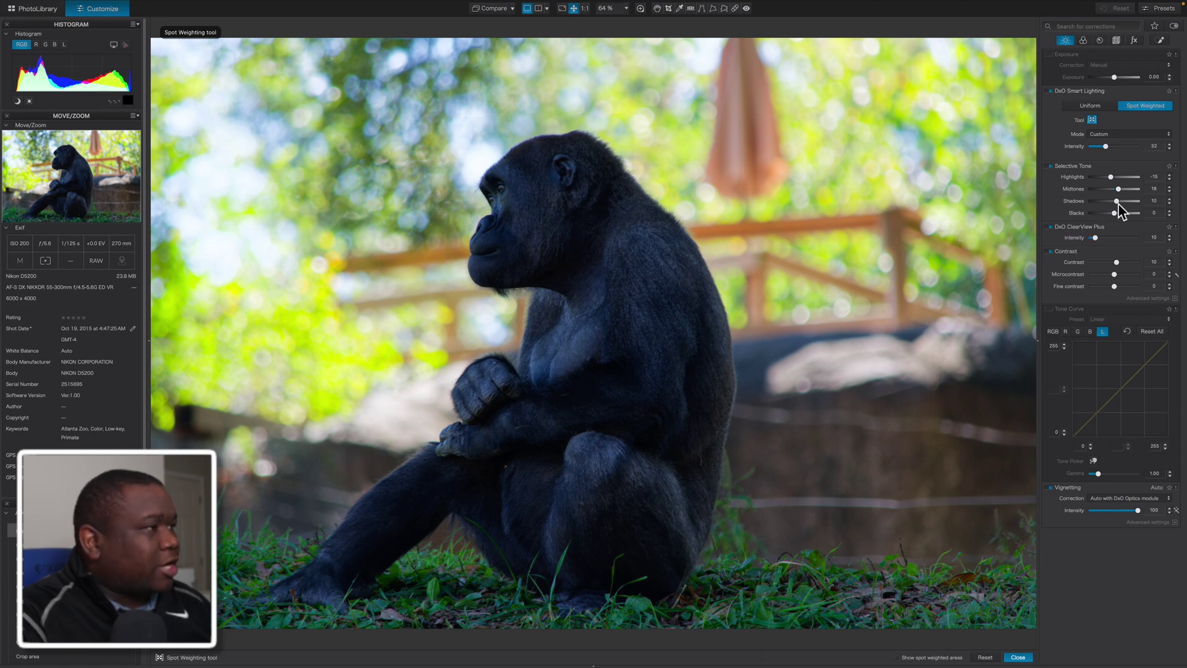
pyautogui.moveTo(1116, 202); pyautogui.dragTo(1121, 206)
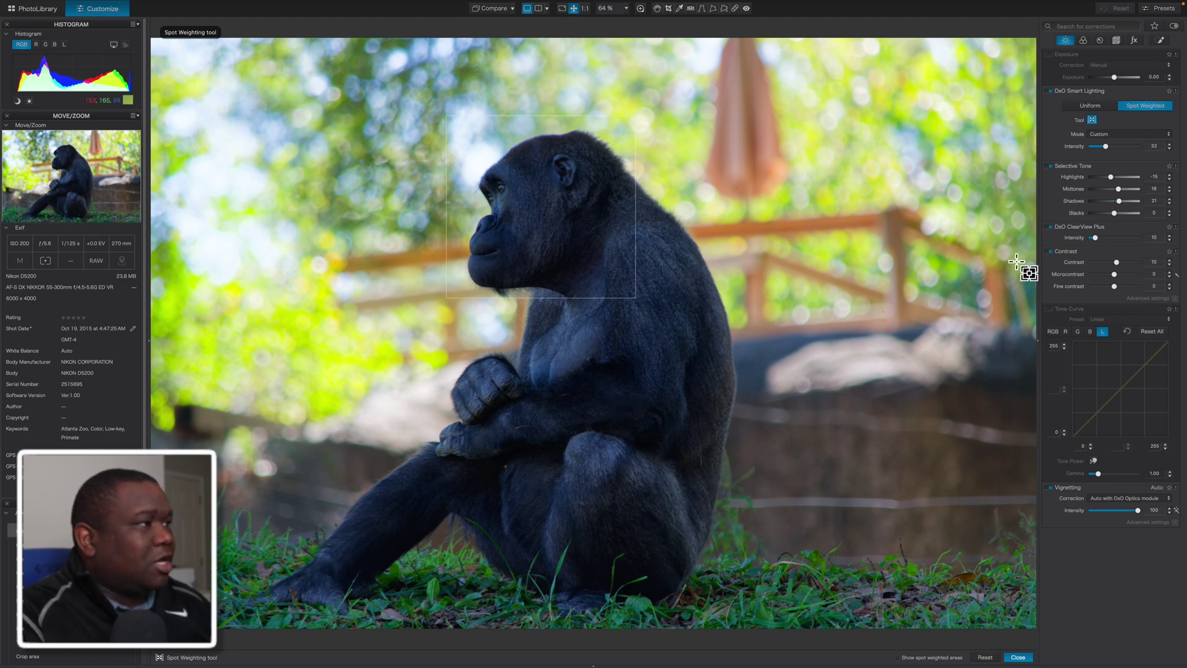
# Compare the edit with the uncorrected photo in a split view, and set the DxO ClearView Plus intensity to about 28.
pyautogui.click(538, 8)
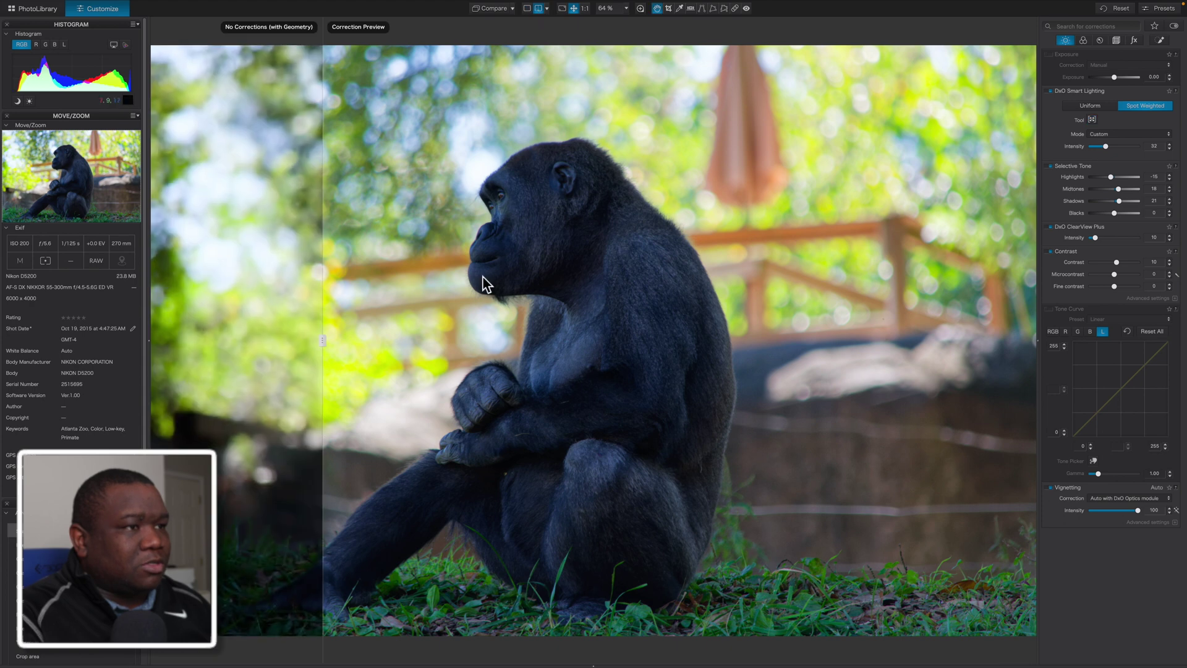
pyautogui.moveTo(321, 340); pyautogui.dragTo(380, 355)
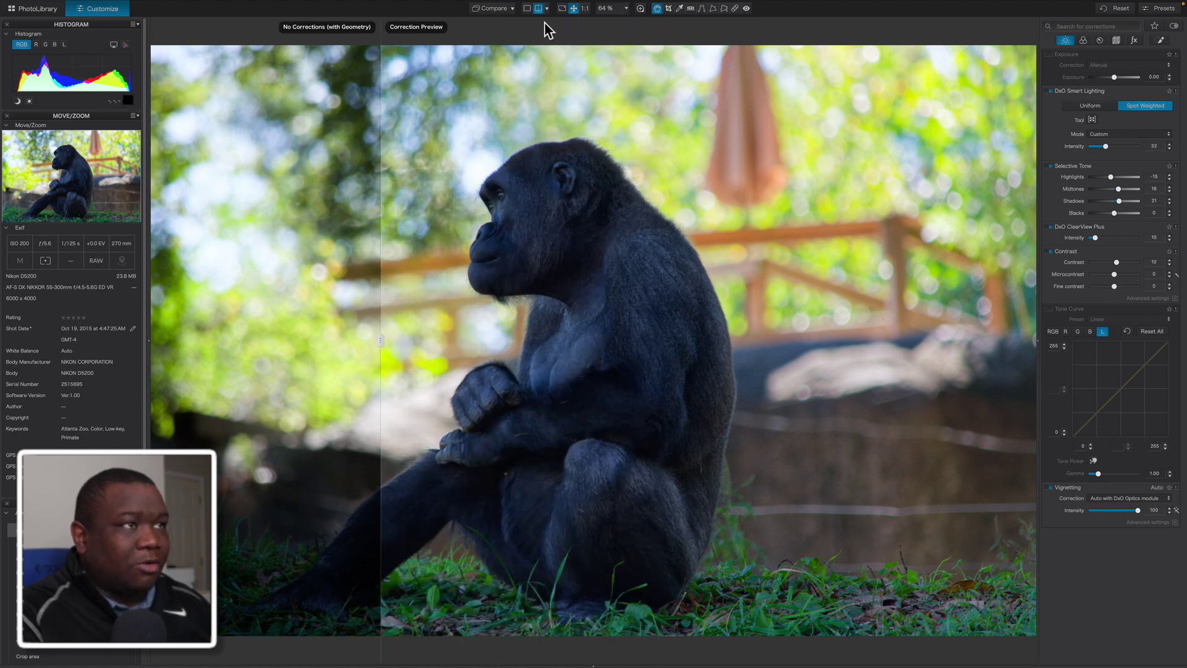
pyautogui.click(528, 9)
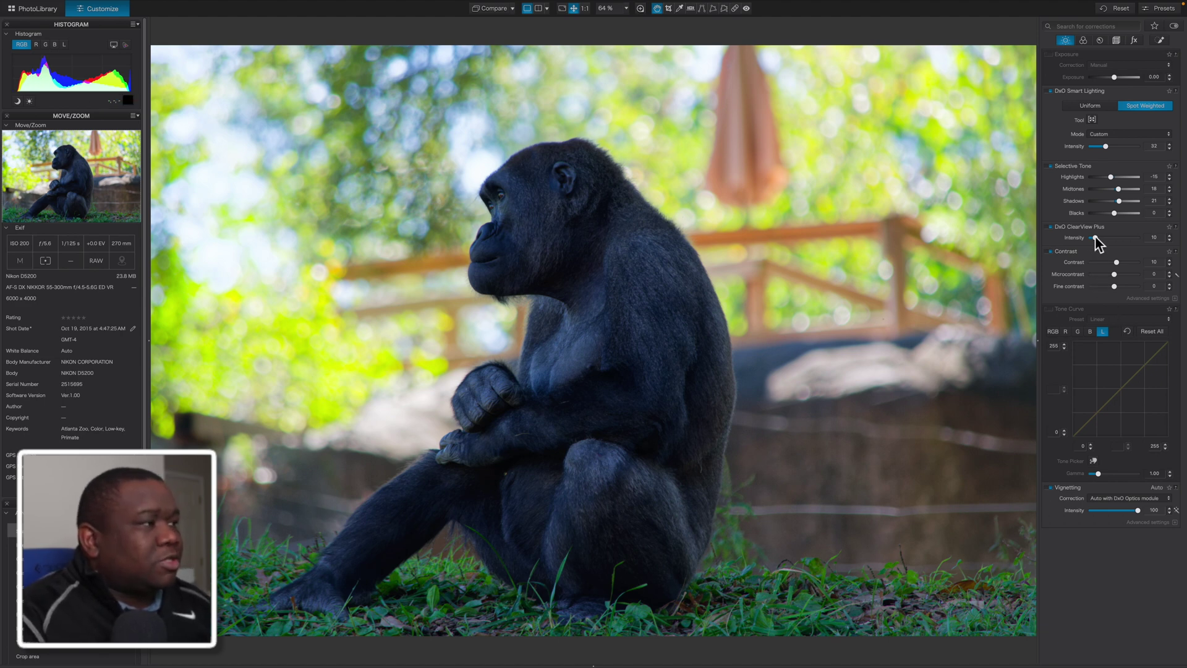
pyautogui.moveTo(1096, 237); pyautogui.dragTo(1104, 238)
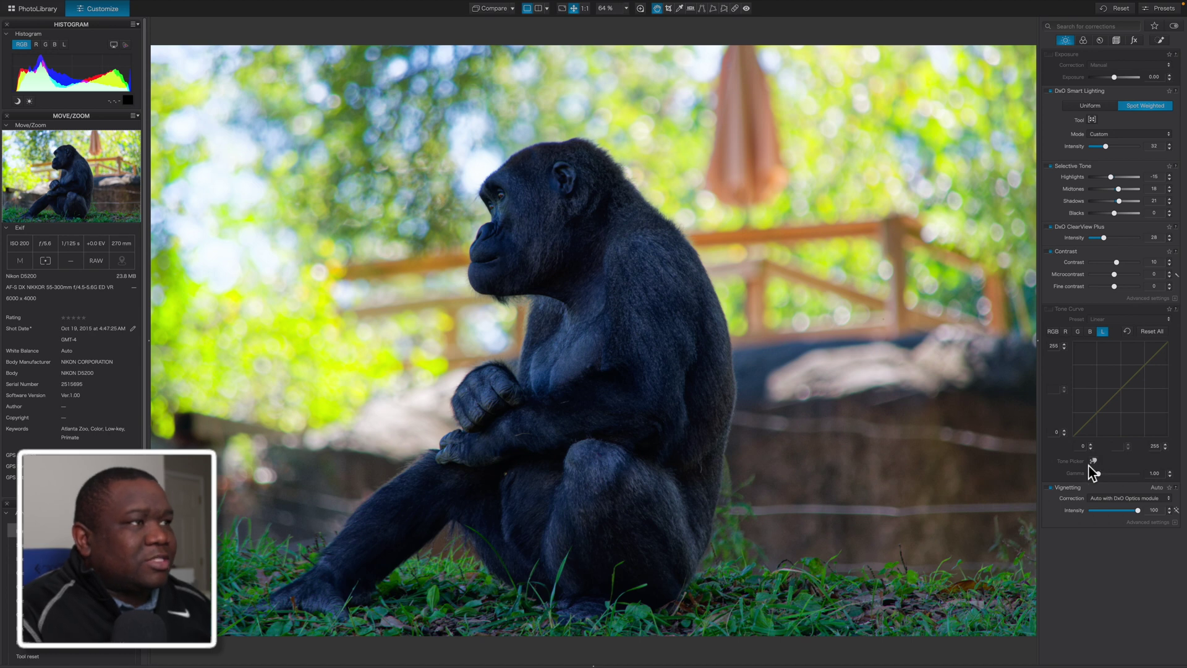
# Crop the photo to a 5x4 ratio around the gorilla, about 4477 x 3581 px, trimming the upper and right edges.
pyautogui.click(668, 8)
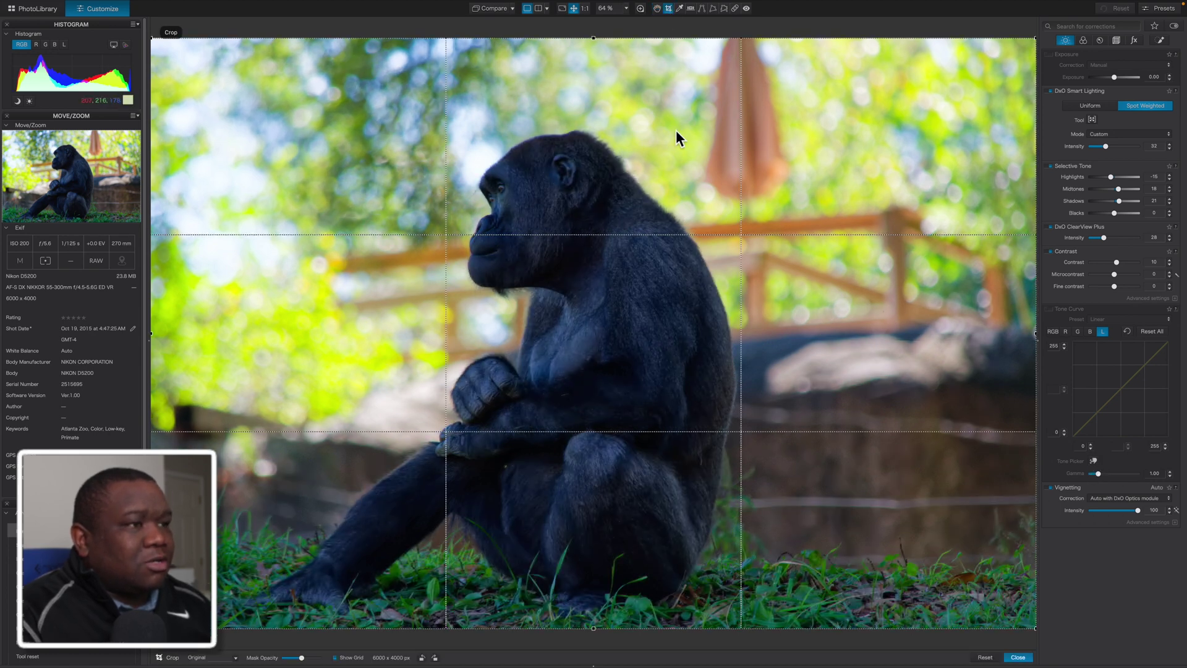
pyautogui.click(230, 657)
pyautogui.click(226, 564)
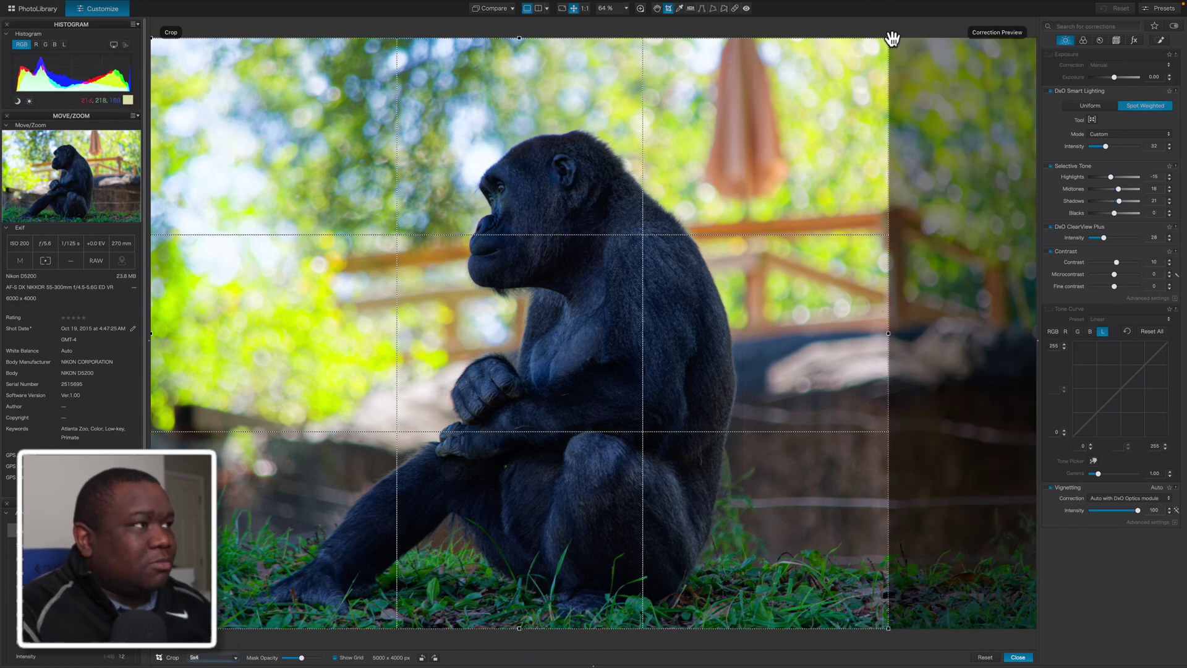
pyautogui.moveTo(889, 38); pyautogui.dragTo(812, 100)
pyautogui.moveTo(566, 191)
pyautogui.mouseDown()
pyautogui.moveTo(562, 223)
pyautogui.moveTo(562, 154)
pyautogui.moveTo(548, 204)
pyautogui.moveTo(553, 185)
pyautogui.mouseUp()
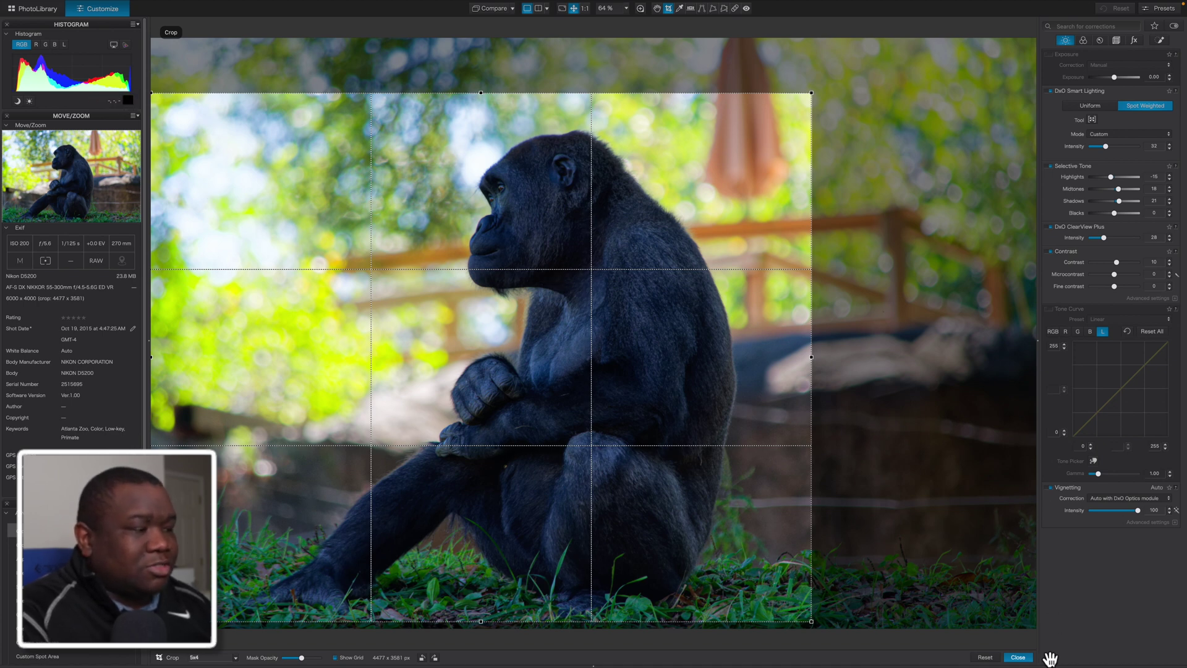
pyautogui.click(1018, 658)
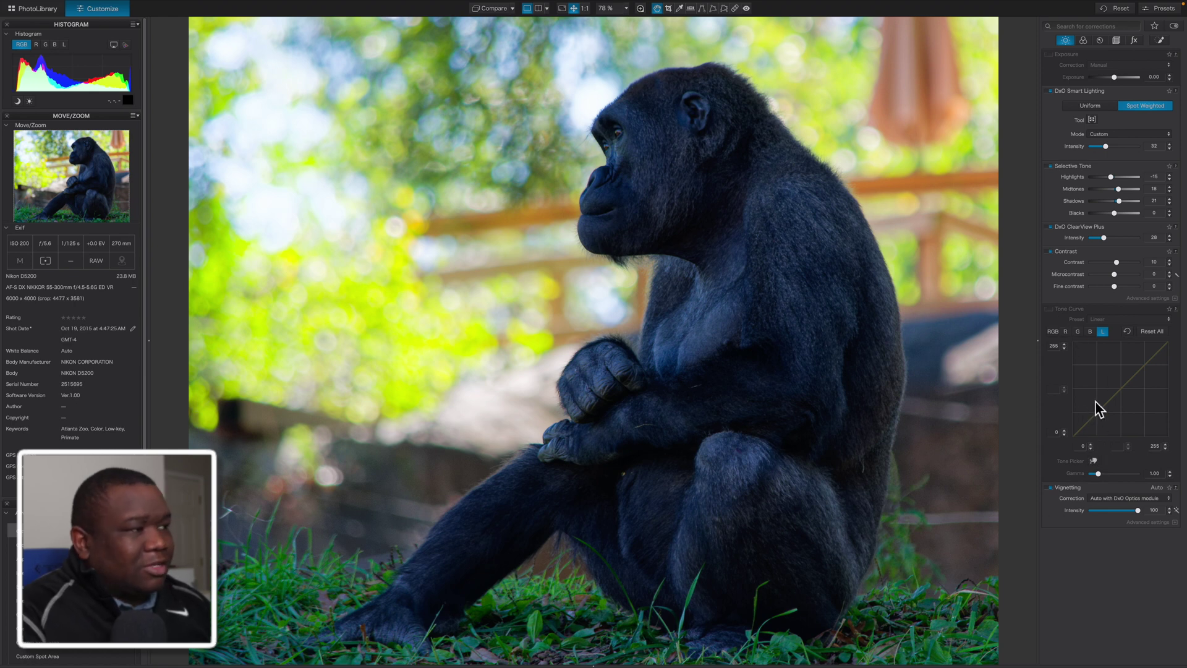
# Set the HSL vibrancy to 17 and the saturation to about -6 for all colours together.
pyautogui.click(1085, 39)
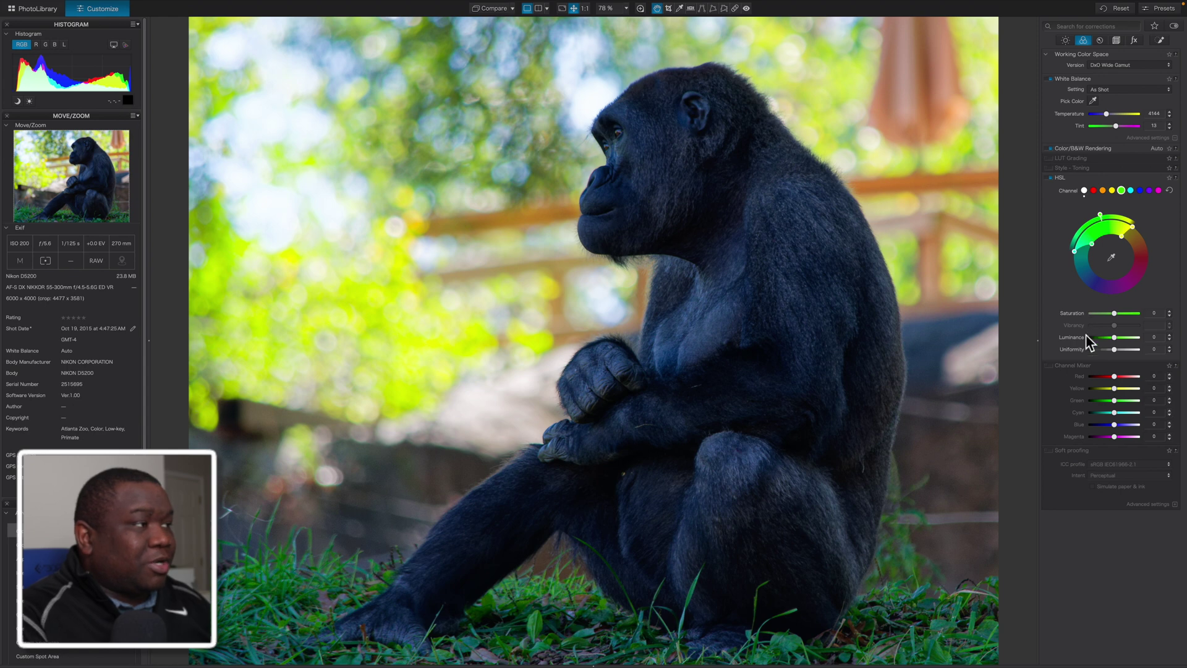
pyautogui.click(1084, 191)
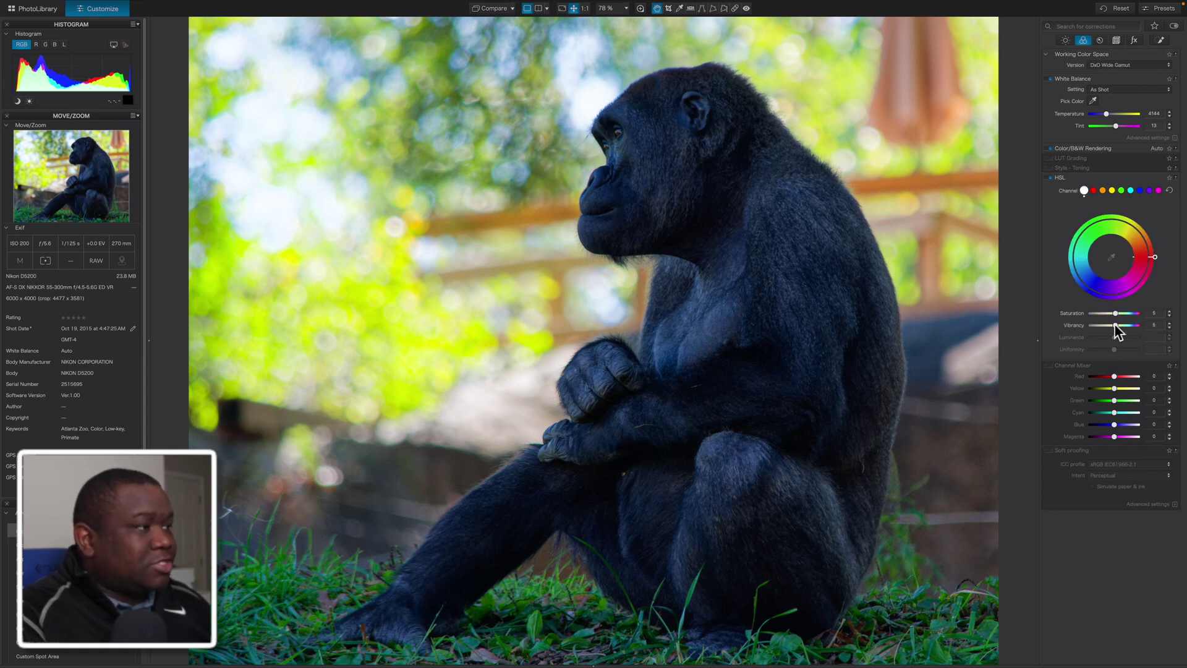
pyautogui.moveTo(1115, 326); pyautogui.dragTo(1118, 326)
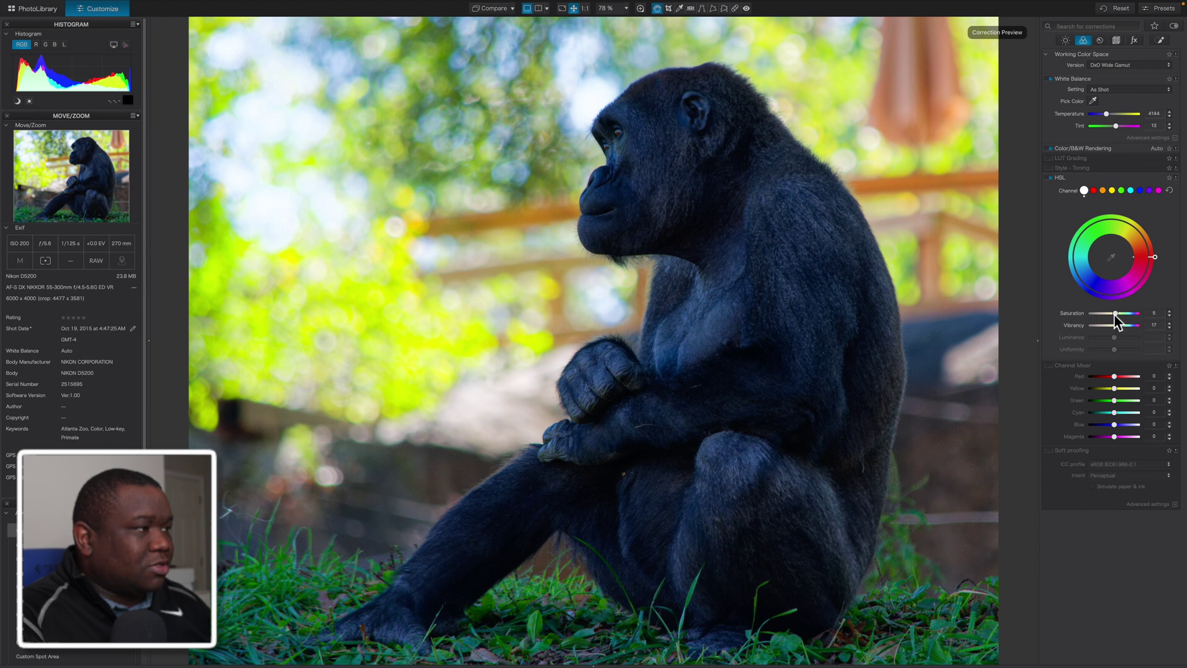
pyautogui.moveTo(1115, 314); pyautogui.dragTo(1112, 314)
# Lower the HSL saturation of every individual colour channel, from red to magenta, to -100.
pyautogui.click(1093, 190)
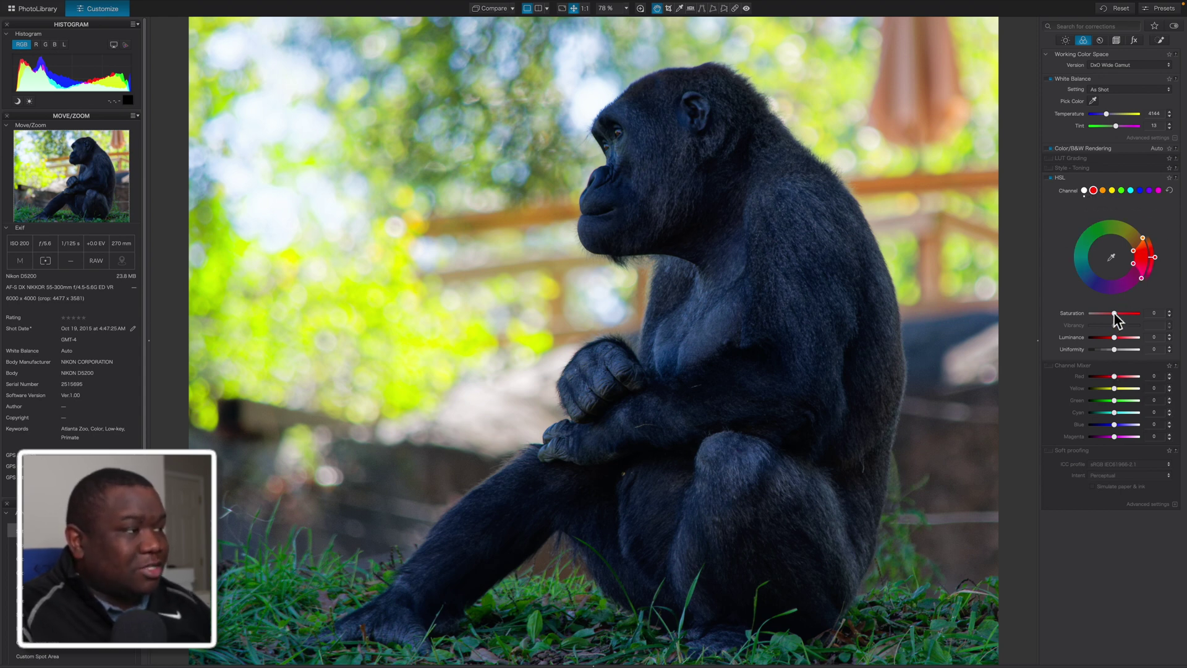
pyautogui.moveTo(1114, 313); pyautogui.dragTo(1065, 313)
pyautogui.click(1102, 190)
pyautogui.click(1121, 190)
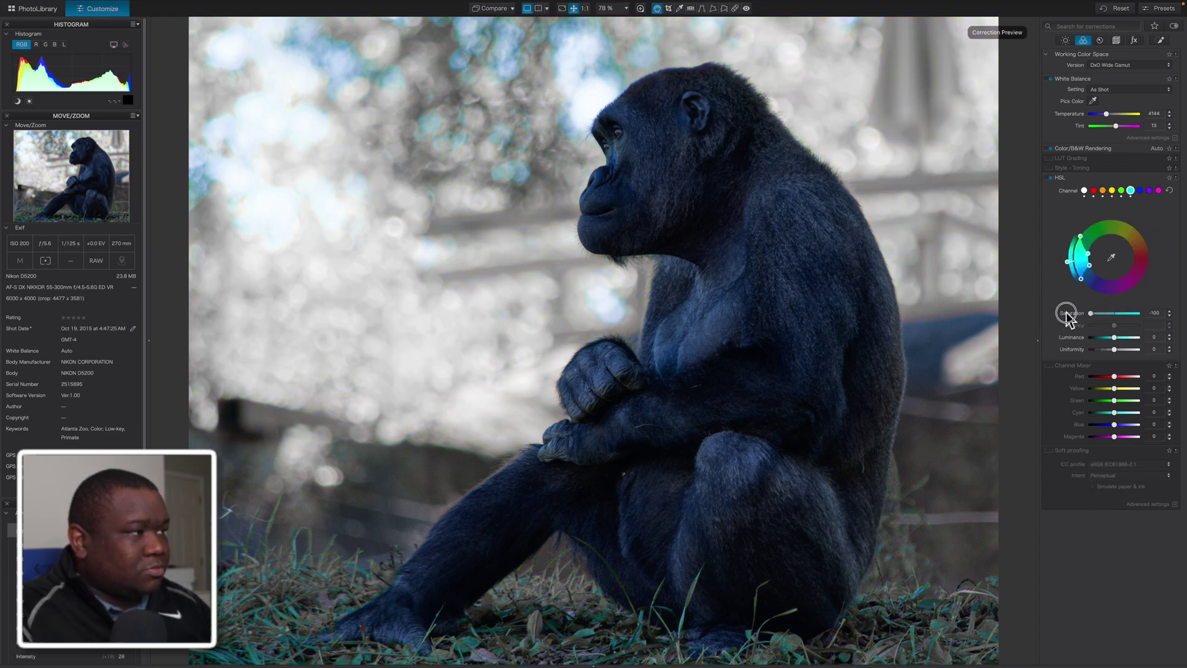
# Preview the red channel's saturation at 100, and settle it at about -43.
pyautogui.click(1094, 190)
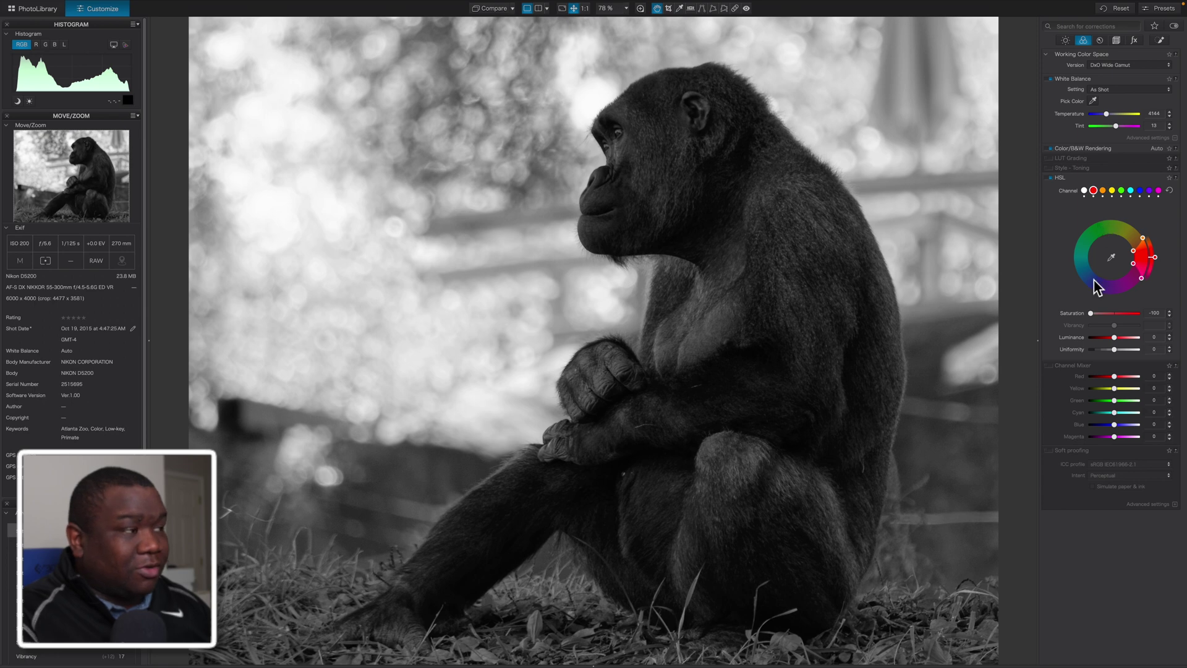
pyautogui.click(1091, 314)
pyautogui.moveTo(1092, 313); pyautogui.dragTo(1141, 316)
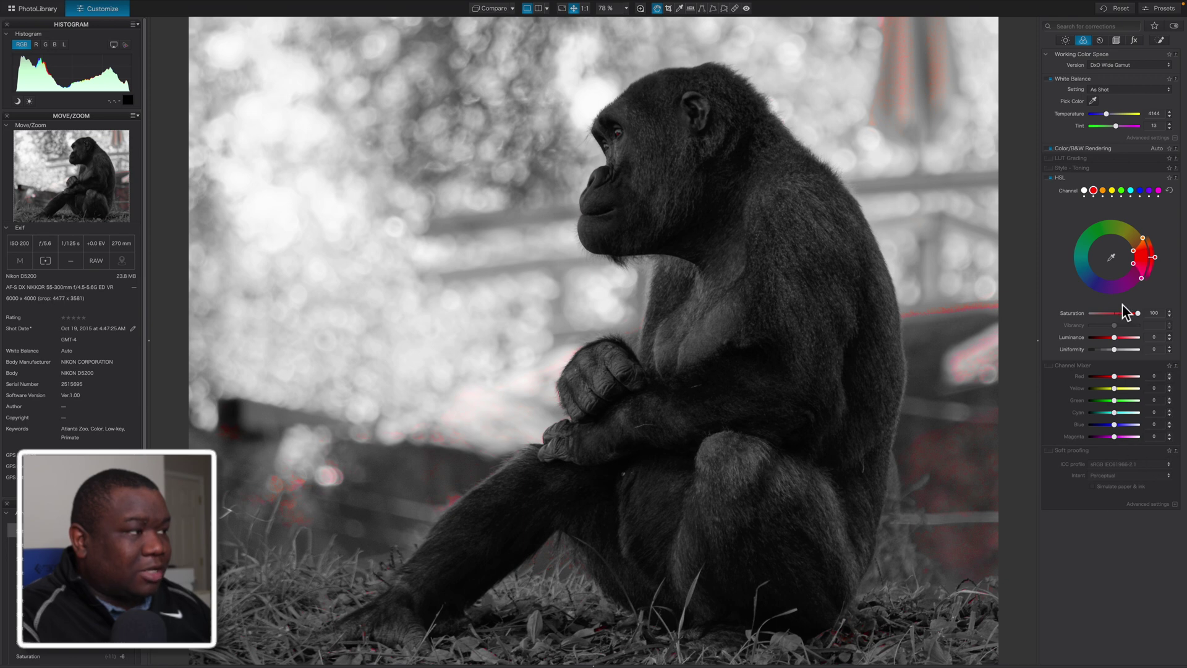
pyautogui.moveTo(1137, 315); pyautogui.dragTo(1104, 317)
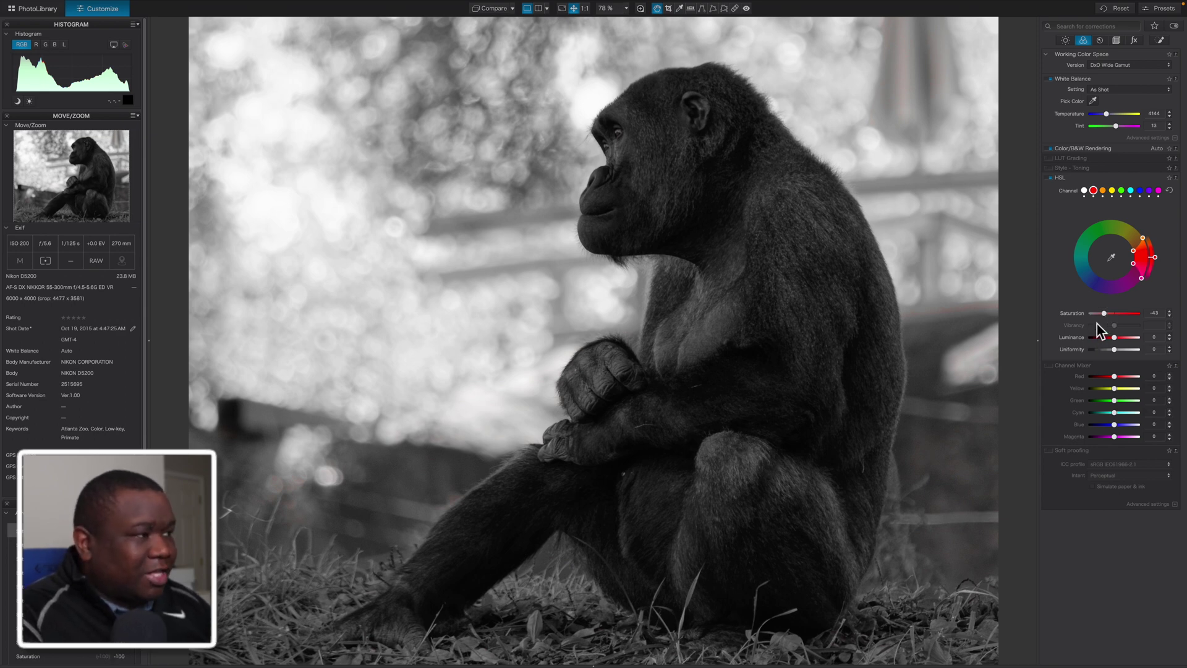
# Preview the orange channel's saturation at 100, and settle it at about -37.
pyautogui.click(1103, 191)
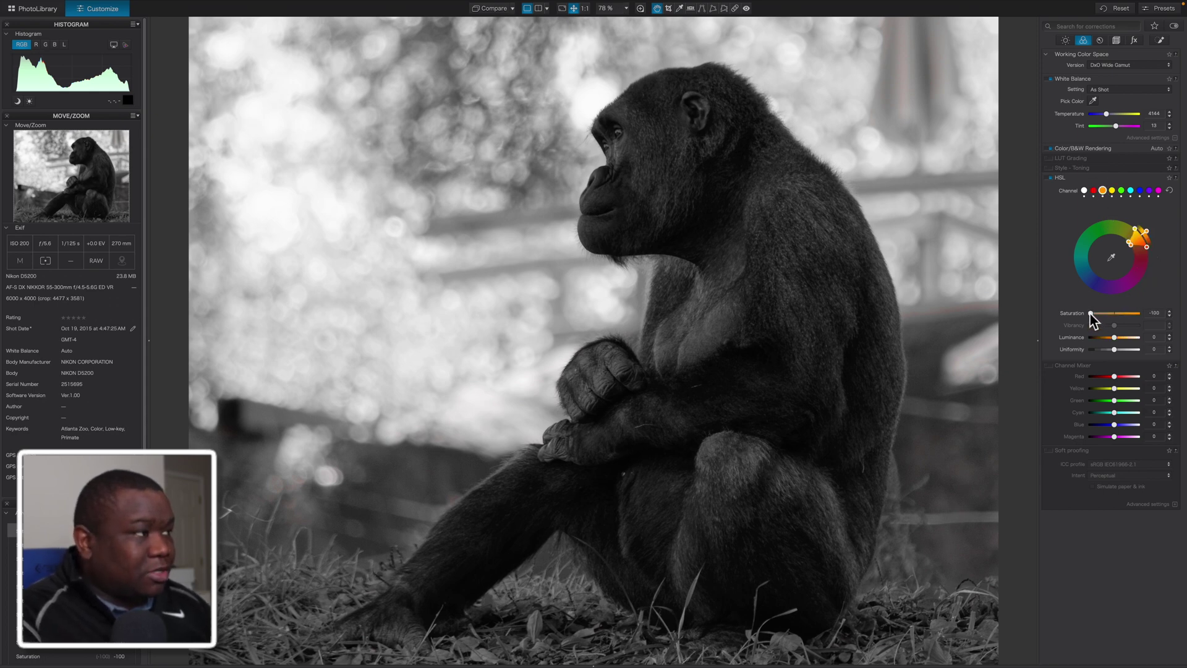
pyautogui.moveTo(1091, 314); pyautogui.dragTo(1139, 318)
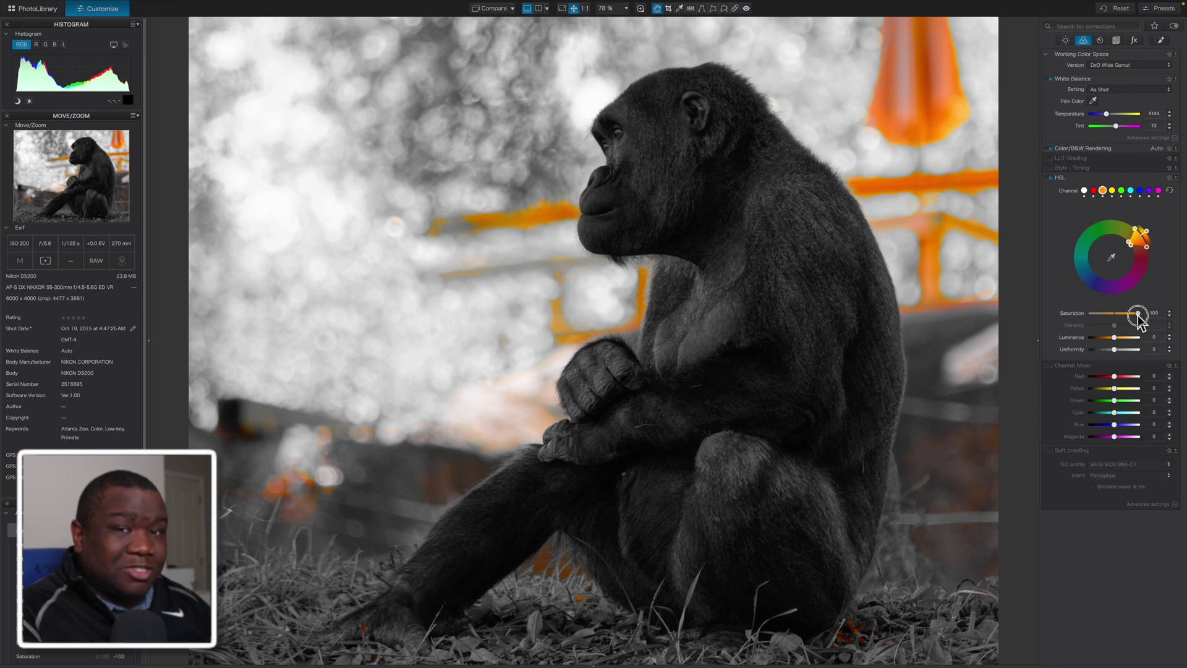
pyautogui.moveTo(1139, 318); pyautogui.dragTo(1105, 318)
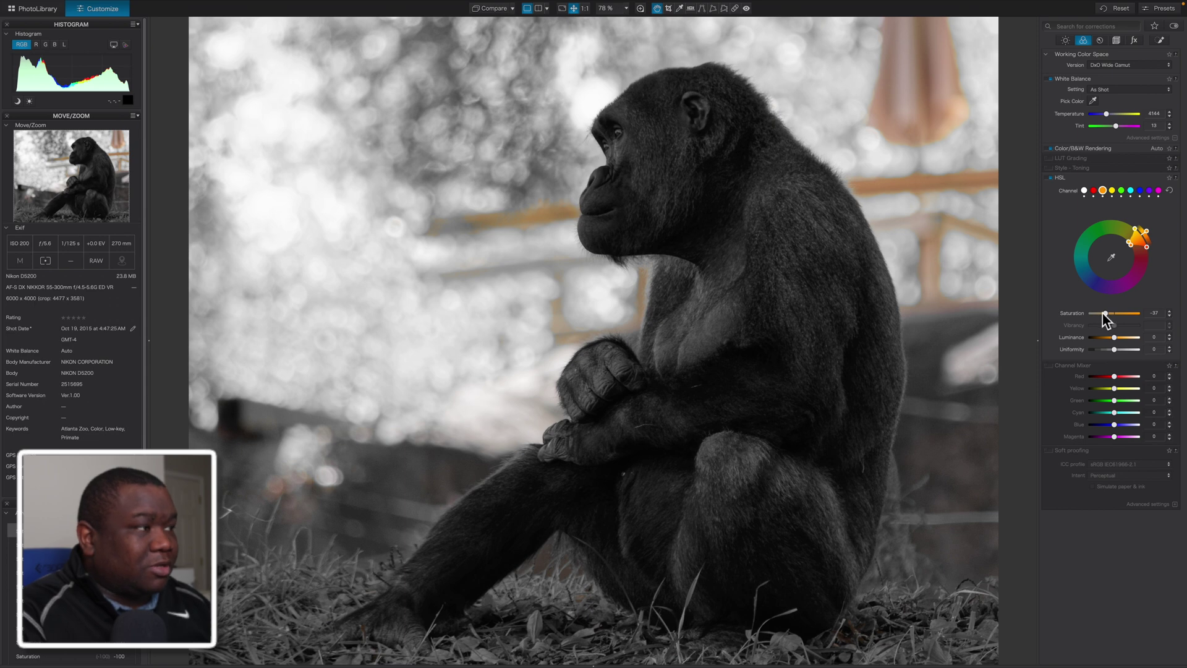
pyautogui.click(1105, 314)
# Try the yellow channel's saturation at about 40, and settle it at about -42.
pyautogui.moveTo(1105, 314)
pyautogui.mouseDown()
pyautogui.moveTo(1095, 318)
pyautogui.moveTo(1124, 314)
pyautogui.mouseUp()
pyautogui.click(1112, 190)
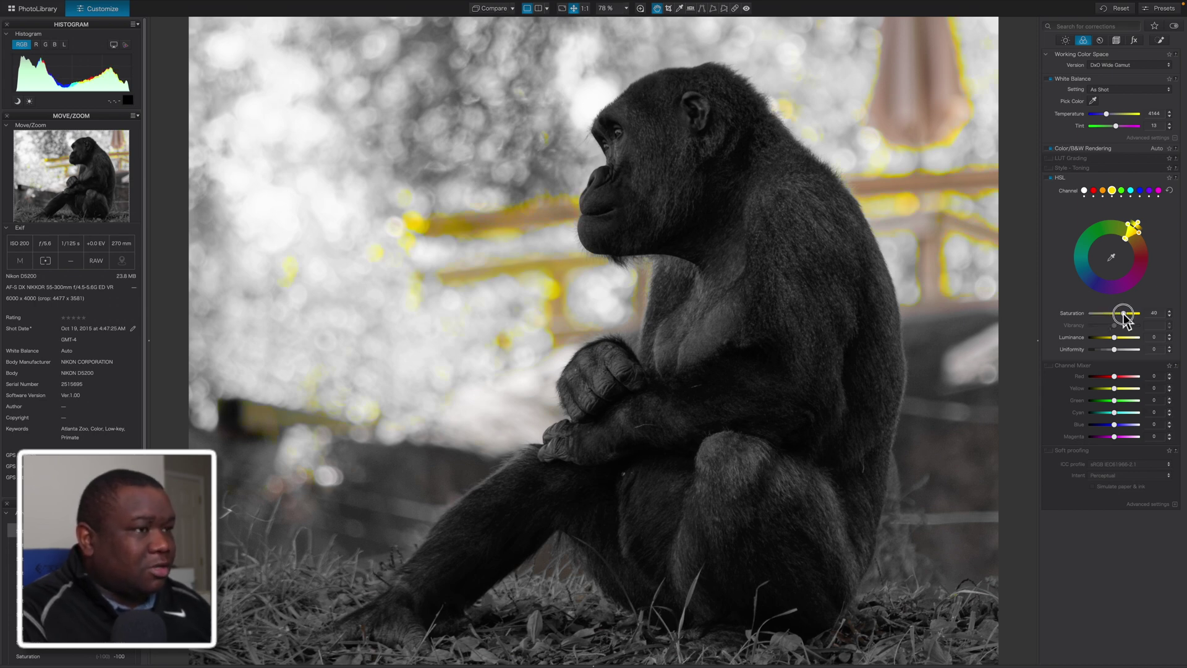
pyautogui.moveTo(1124, 315); pyautogui.dragTo(1104, 317)
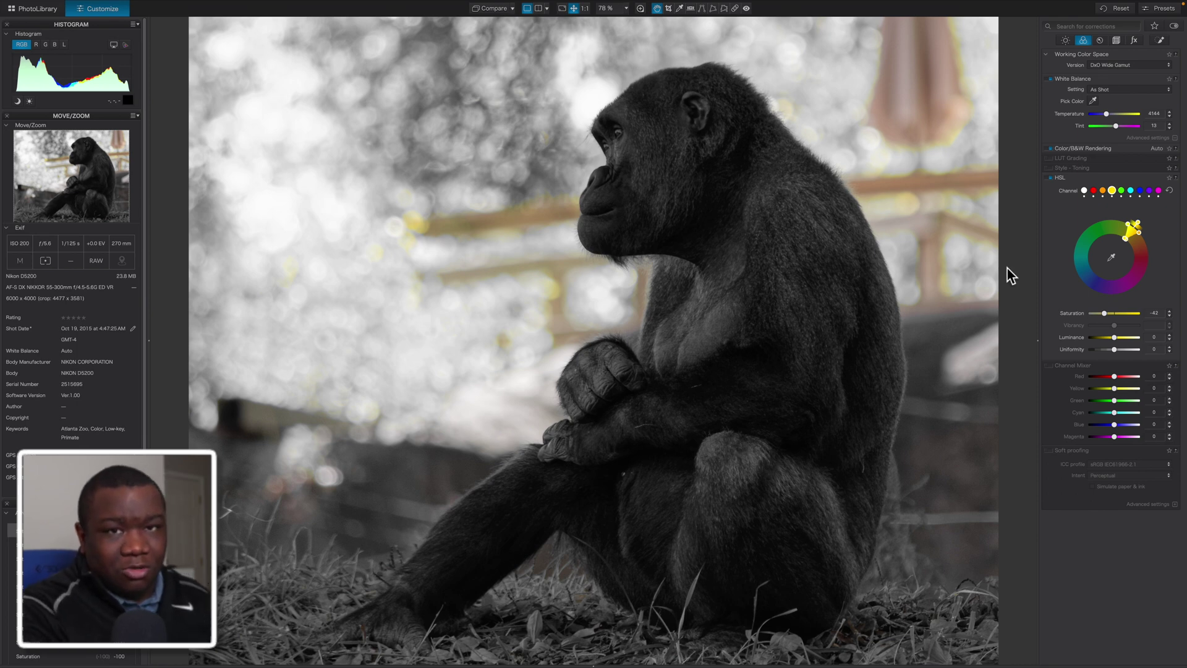
# Bring back the green channel's colour, settling its saturation at about -36.
pyautogui.click(1121, 191)
pyautogui.moveTo(1092, 313); pyautogui.dragTo(1120, 316)
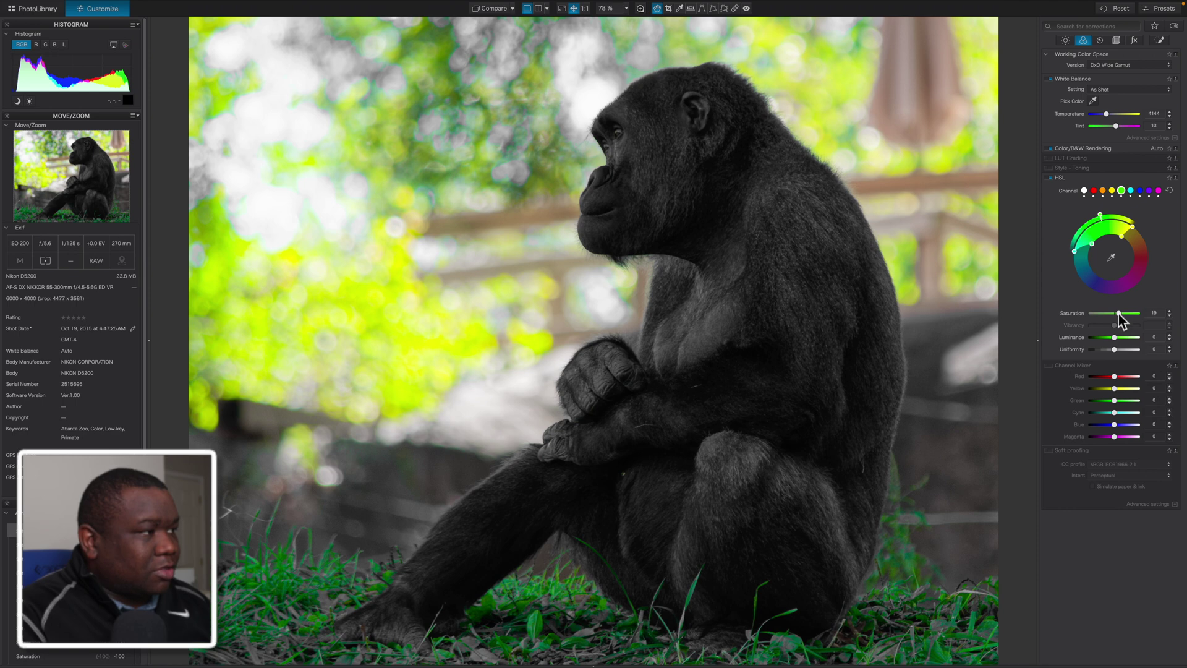
pyautogui.moveTo(1119, 313); pyautogui.dragTo(1105, 313)
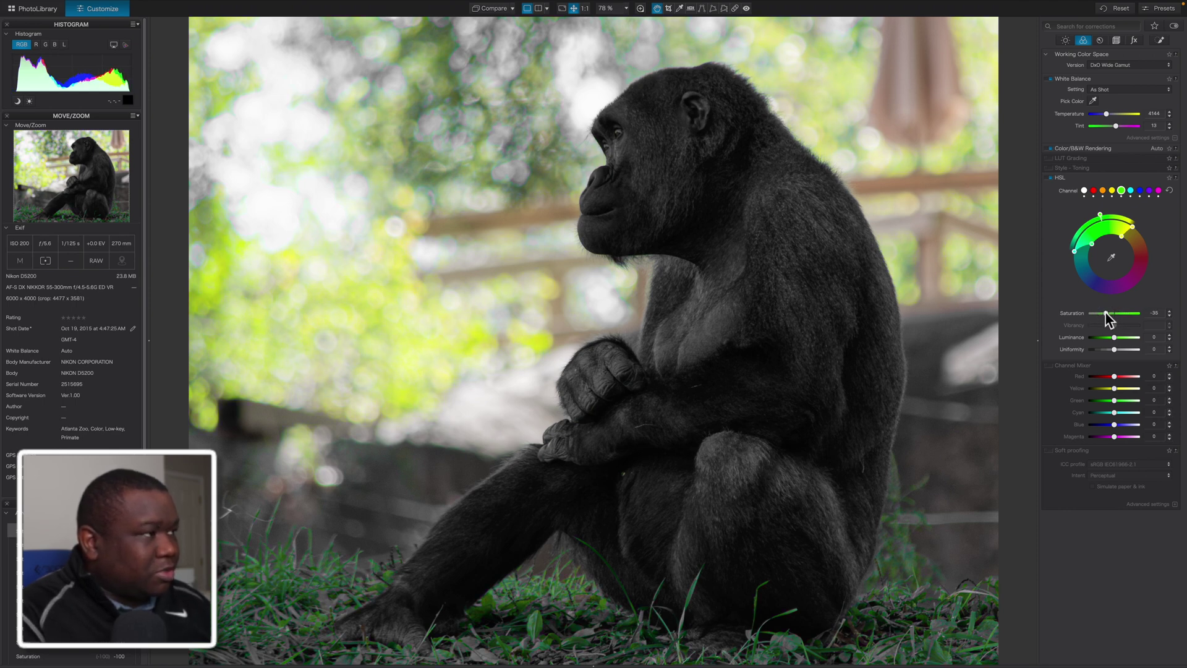
# Raise the cyan channel's saturation to about -22 and shift its hue slightly toward green.
pyautogui.click(1131, 190)
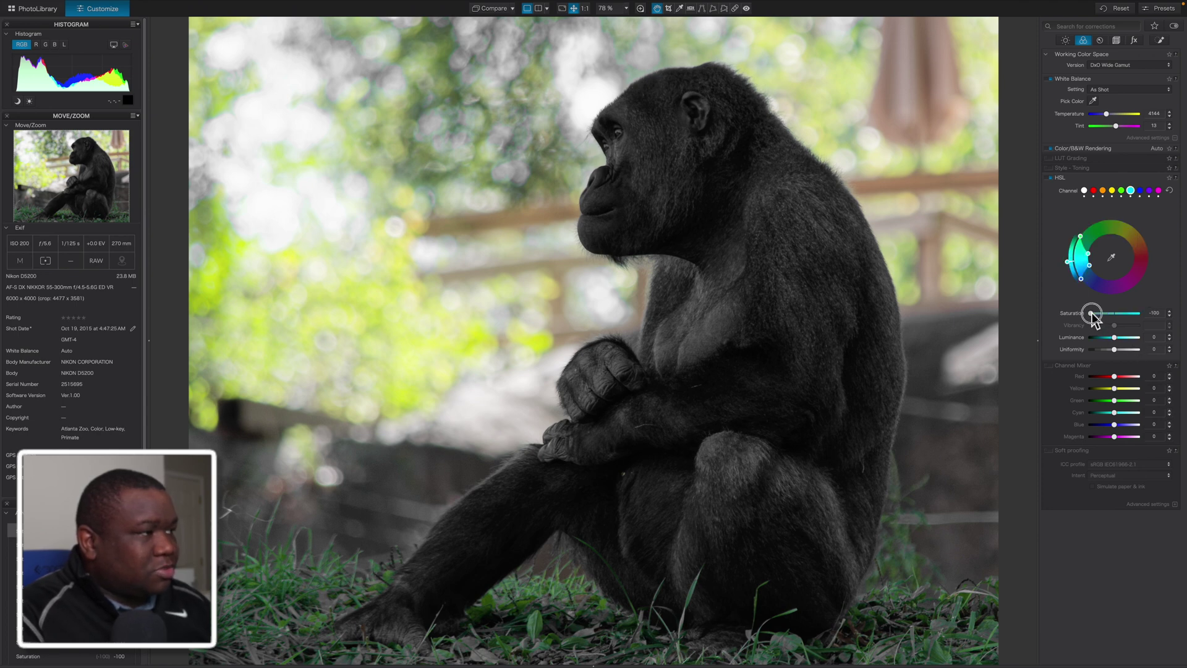
pyautogui.moveTo(1092, 316)
pyautogui.mouseDown()
pyautogui.moveTo(1123, 315)
pyautogui.moveTo(1109, 319)
pyautogui.mouseUp()
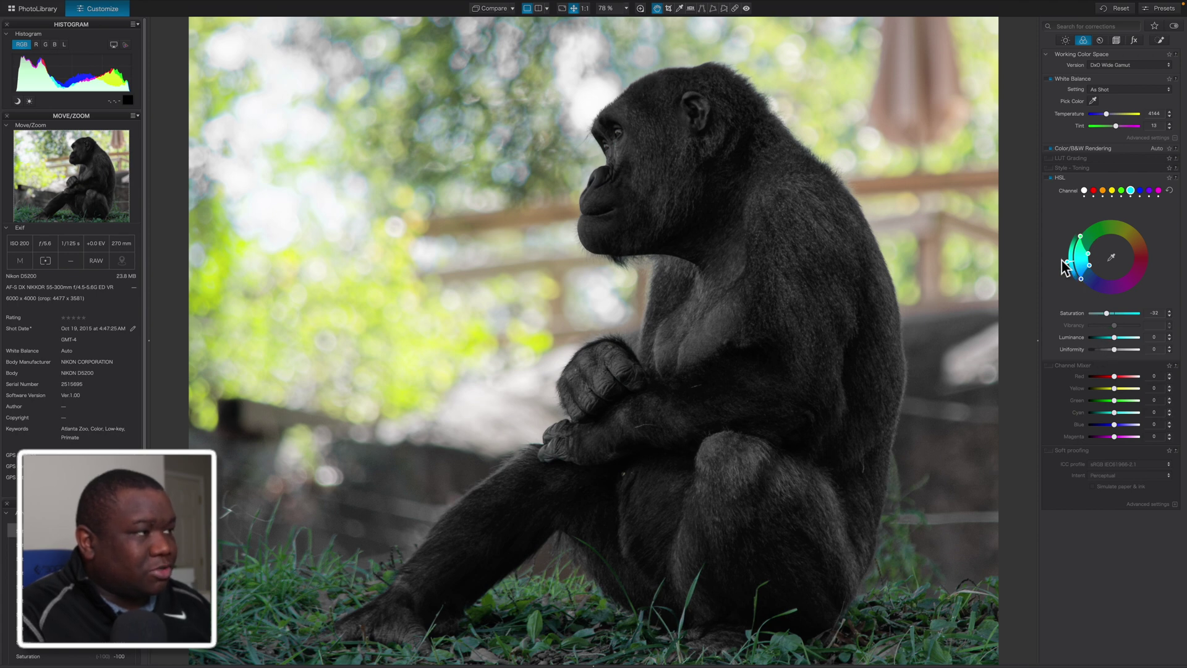
pyautogui.moveTo(1067, 263); pyautogui.dragTo(1065, 253)
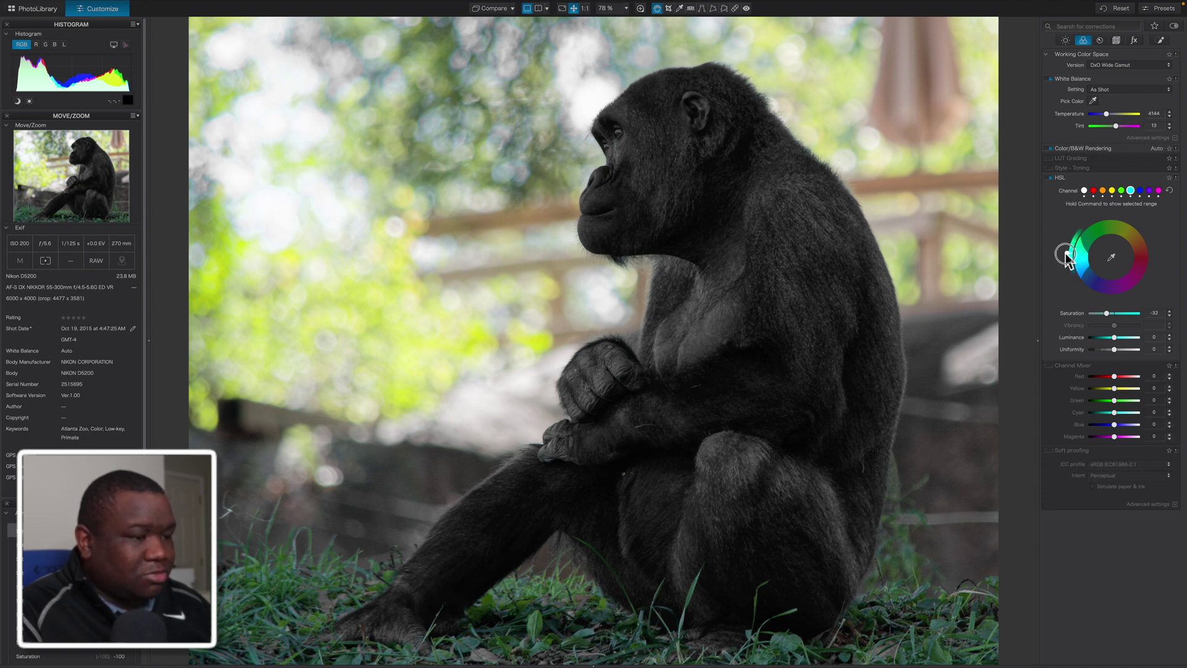
pyautogui.moveTo(1065, 253); pyautogui.dragTo(1066, 252)
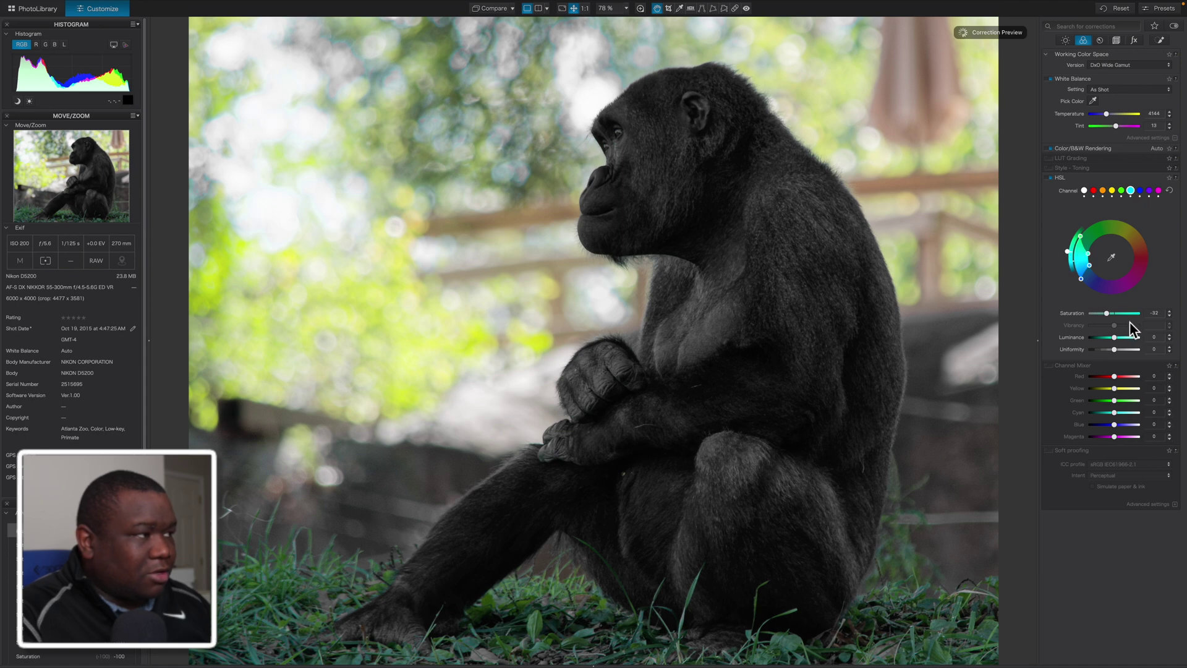
pyautogui.moveTo(1108, 313); pyautogui.dragTo(1111, 314)
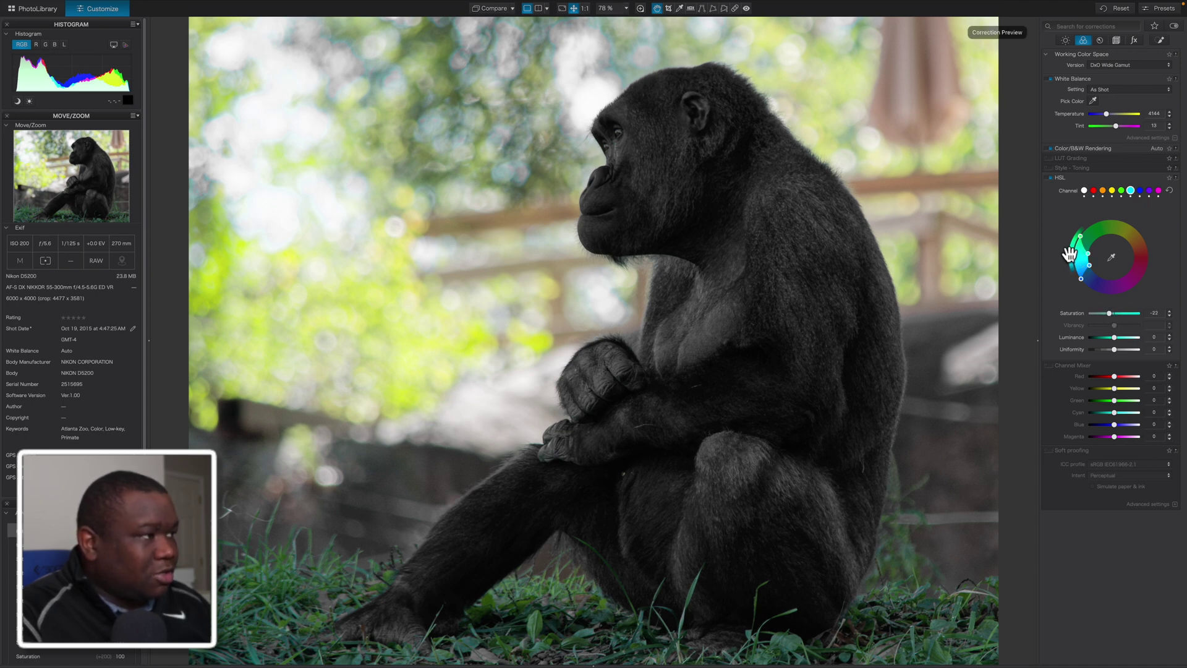
# Fine-tune the cyan hue, and set the blue channel's saturation to about -22 and its luminance to about 49.
pyautogui.moveTo(1068, 254); pyautogui.dragTo(1069, 250)
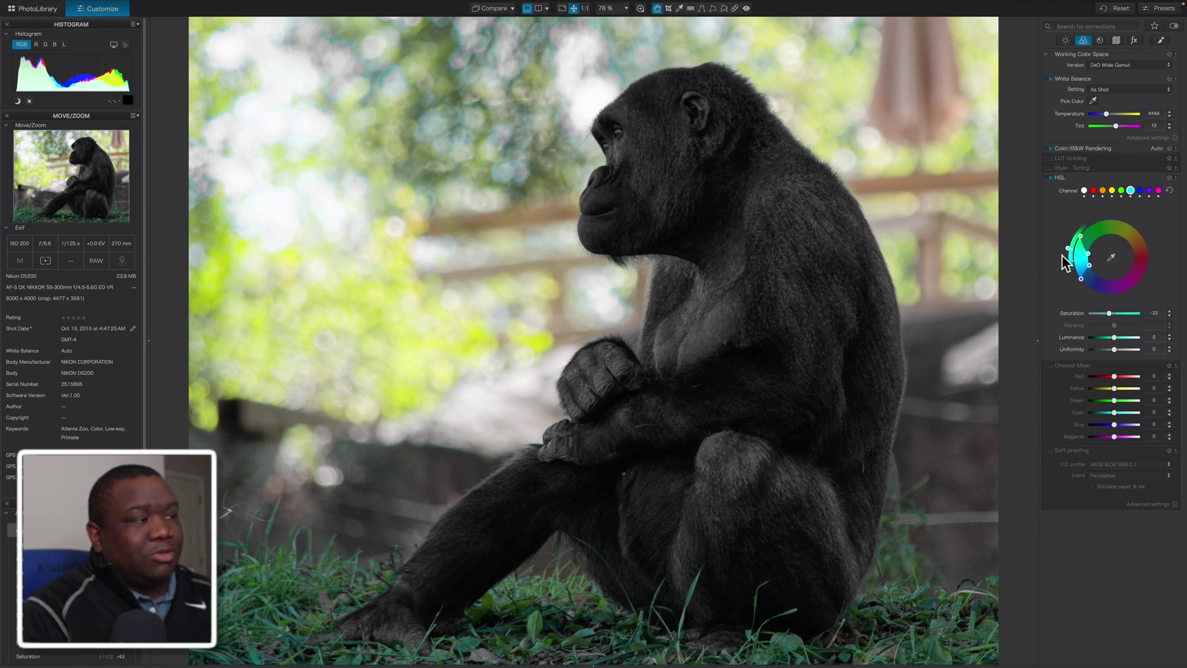
pyautogui.click(1140, 191)
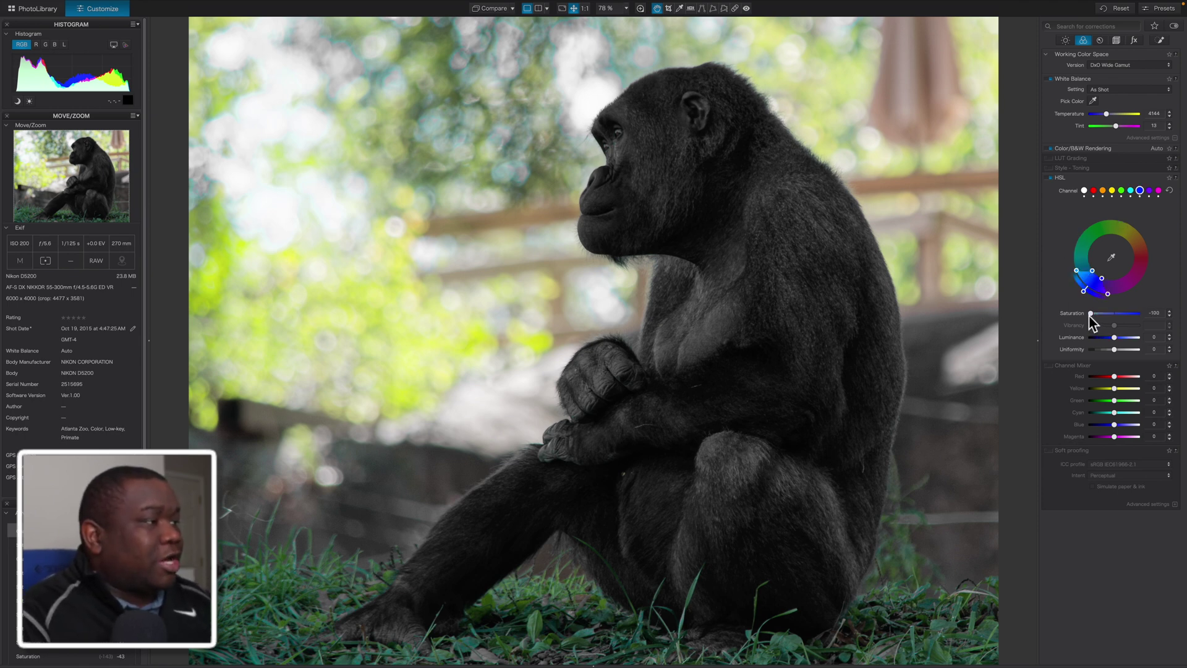
pyautogui.moveTo(1091, 314); pyautogui.dragTo(1117, 314)
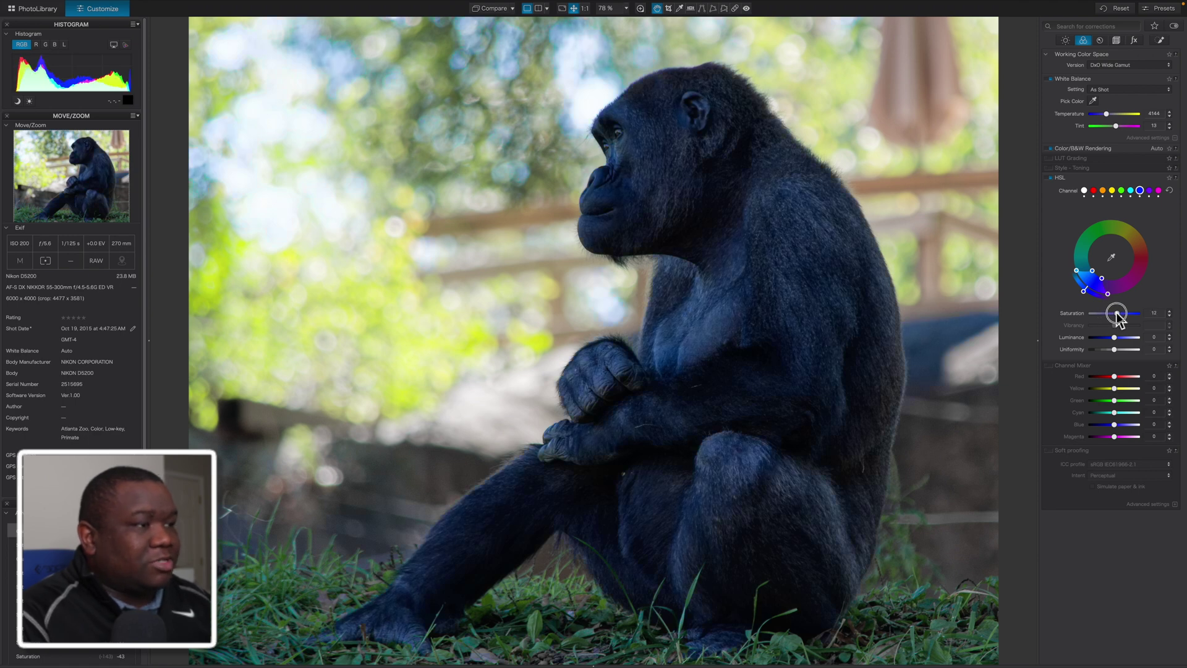
pyautogui.moveTo(1118, 317); pyautogui.dragTo(1108, 317)
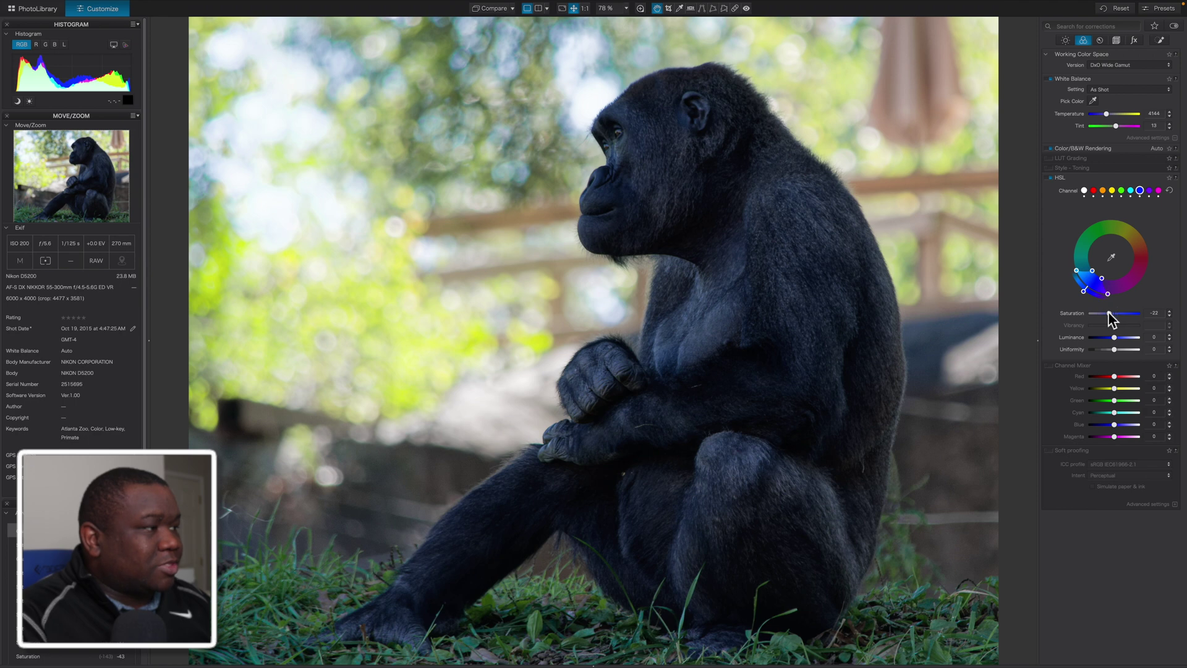
pyautogui.moveTo(1112, 335); pyautogui.dragTo(1126, 337)
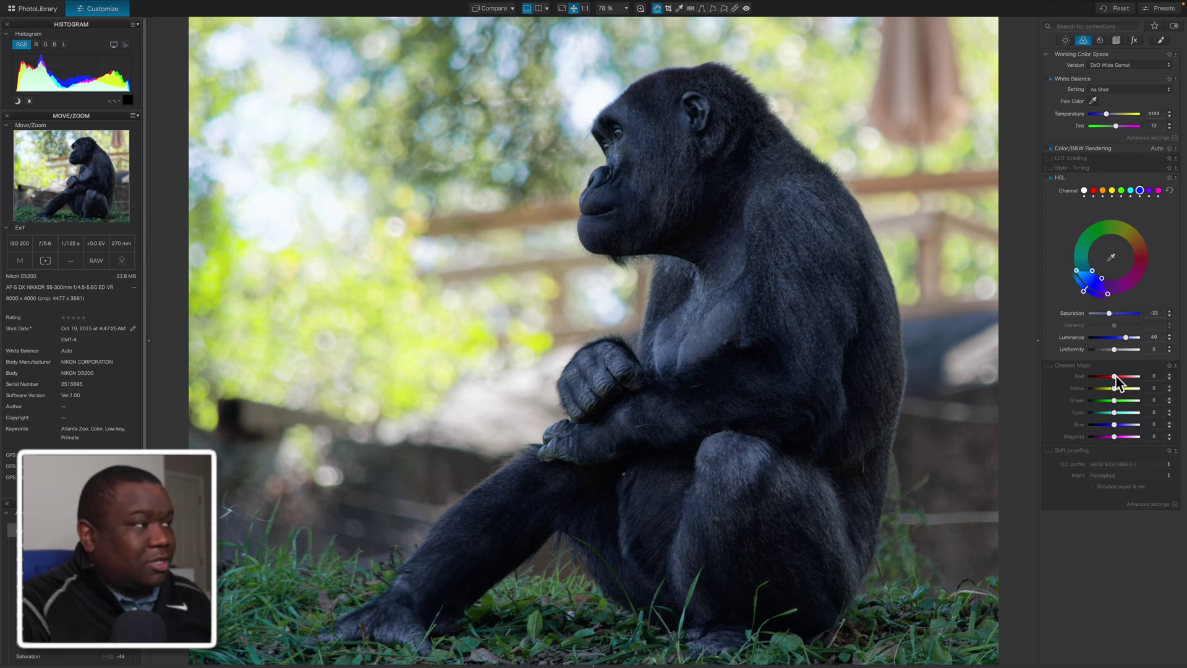
# Preview the purple channel's saturation at 100 and at about -30, and settle it at about 58.
pyautogui.click(1149, 191)
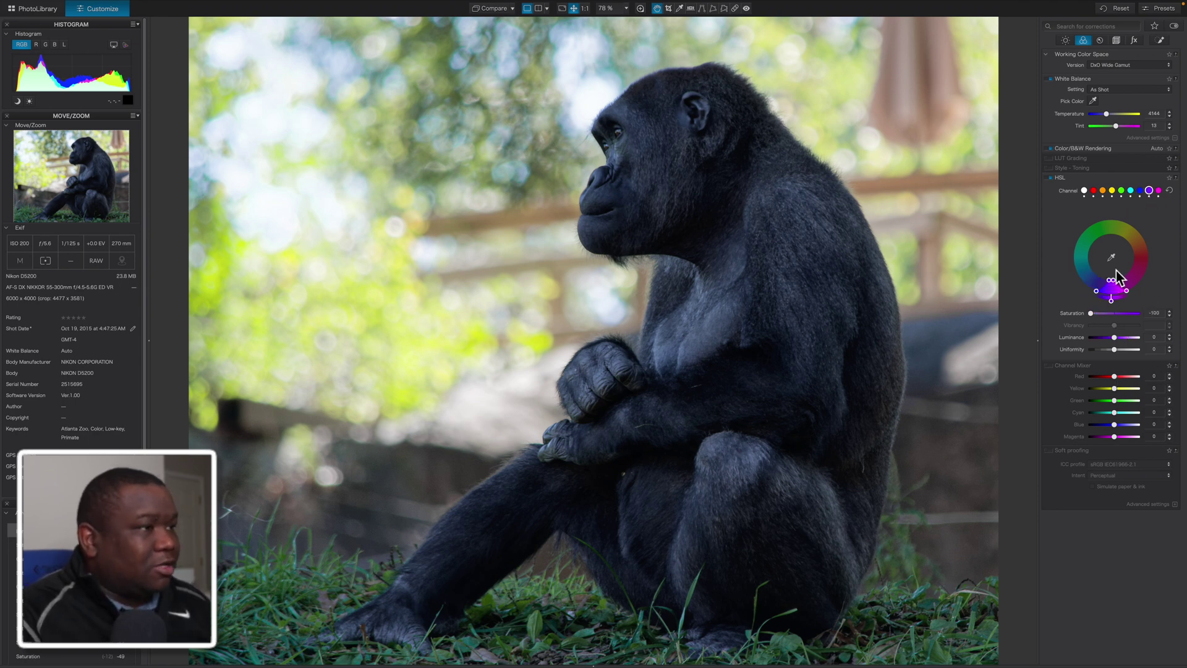
pyautogui.moveTo(1091, 314); pyautogui.dragTo(1142, 316)
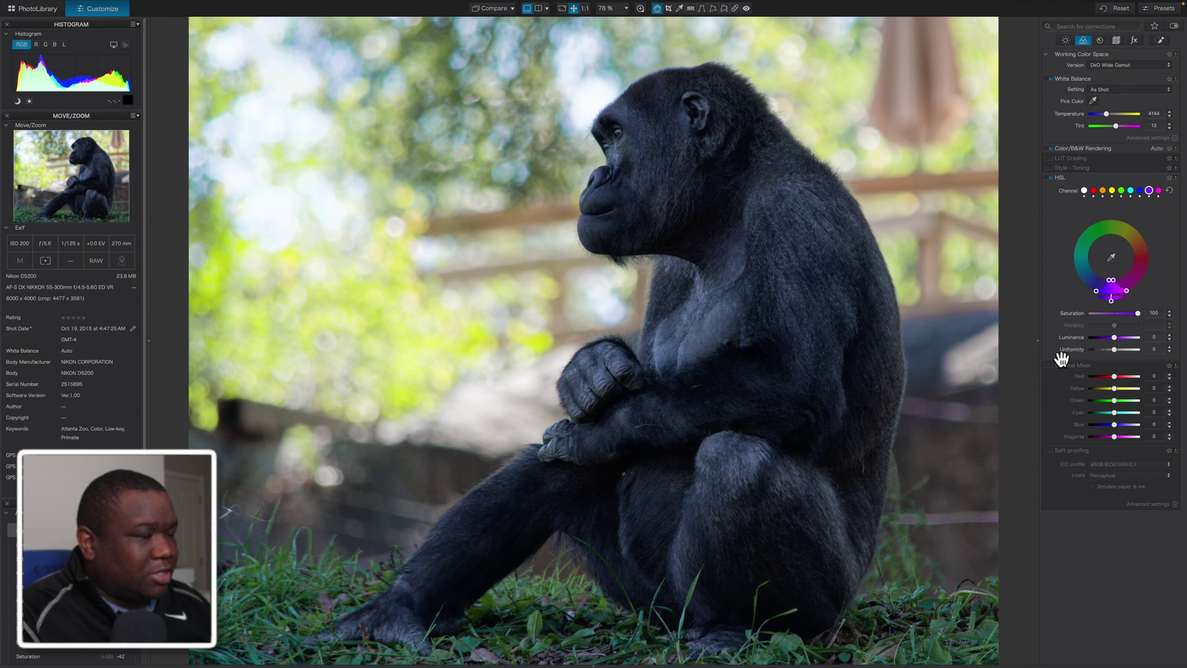
pyautogui.moveTo(1138, 313); pyautogui.dragTo(1105, 315)
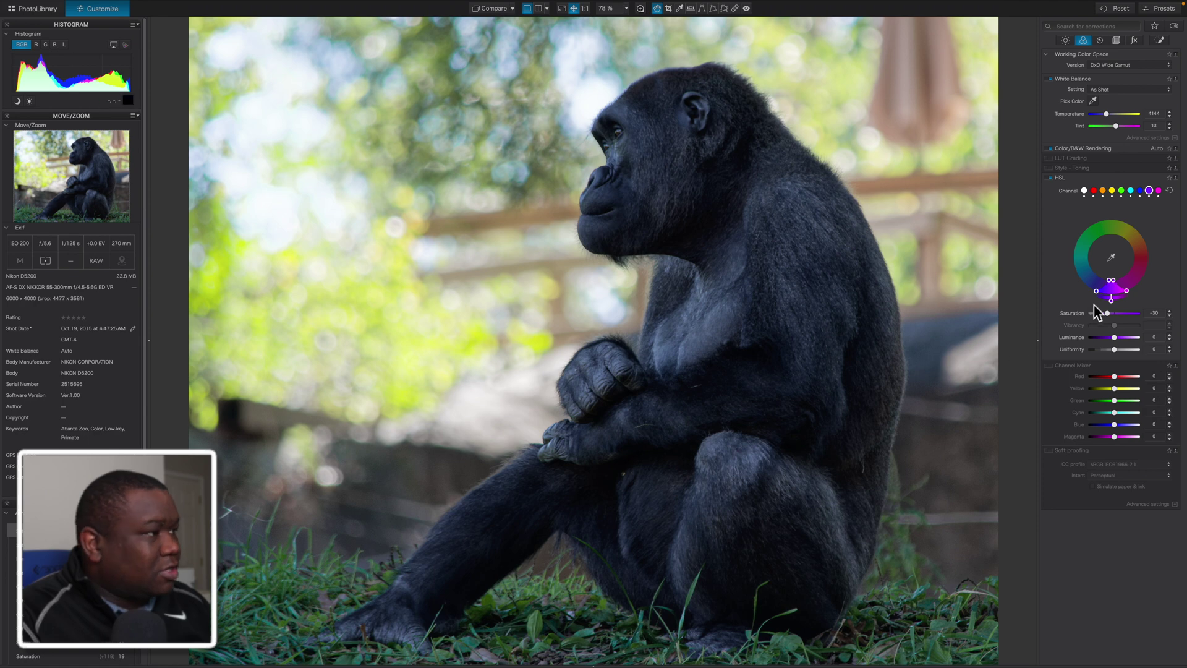
pyautogui.moveTo(1109, 314); pyautogui.dragTo(1128, 314)
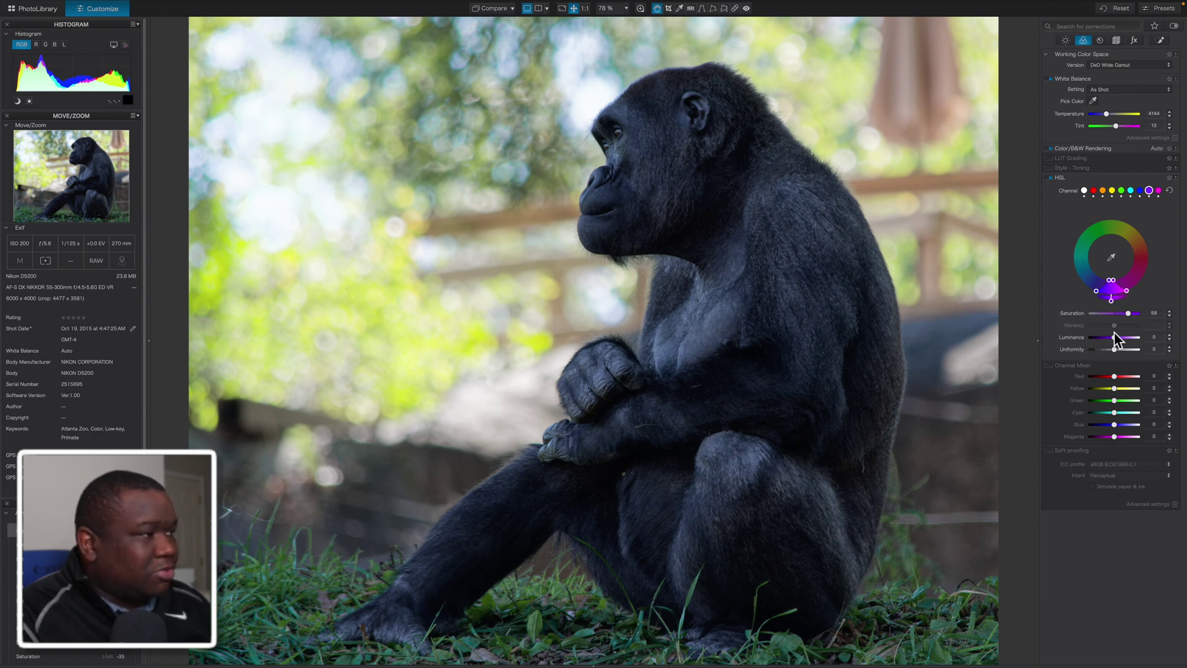
# Try the magenta channel's saturation at about 70, and settle it at about -15.
pyautogui.click(1158, 190)
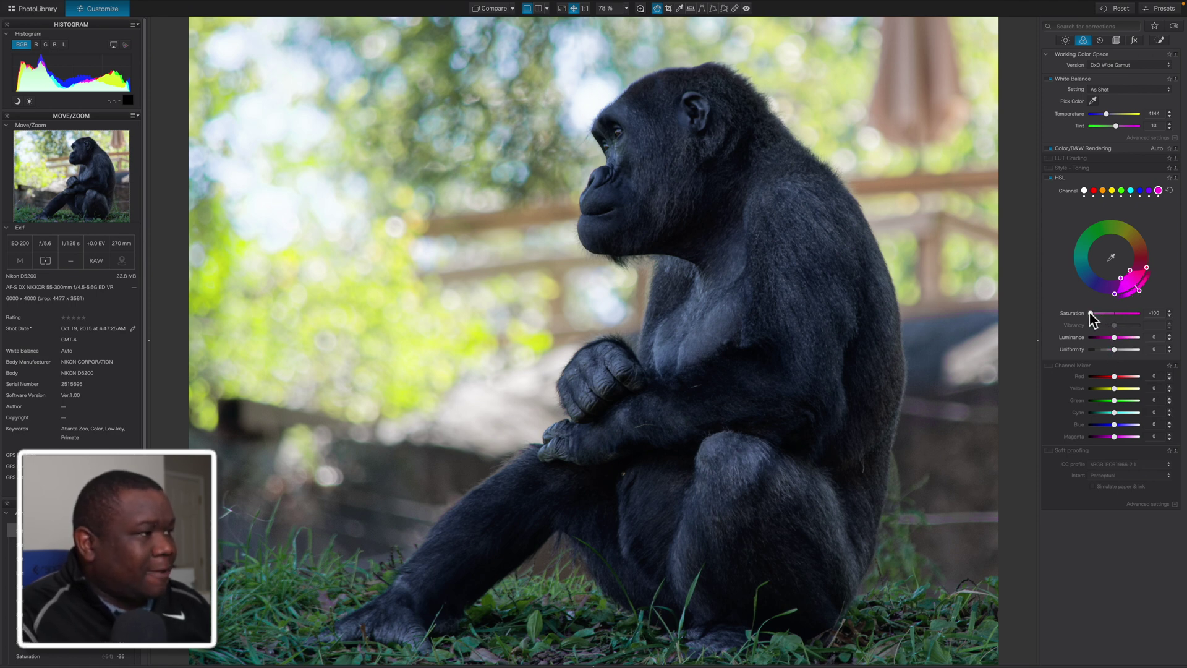
pyautogui.moveTo(1090, 313); pyautogui.dragTo(1130, 315)
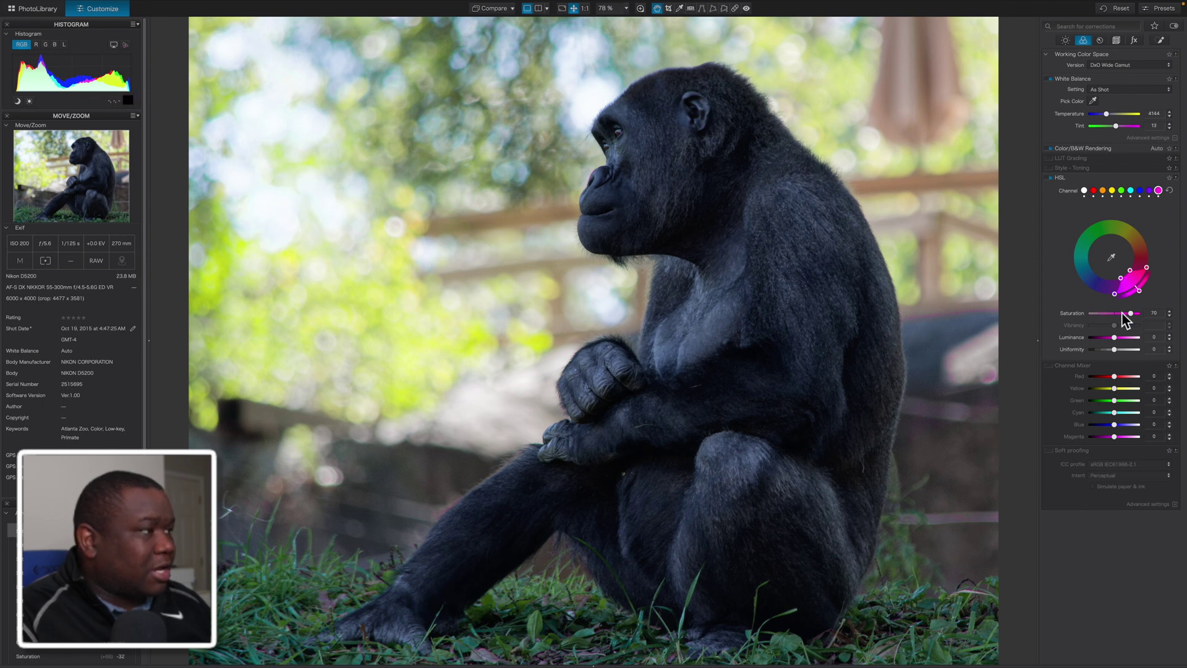
pyautogui.moveTo(1130, 313); pyautogui.dragTo(1109, 314)
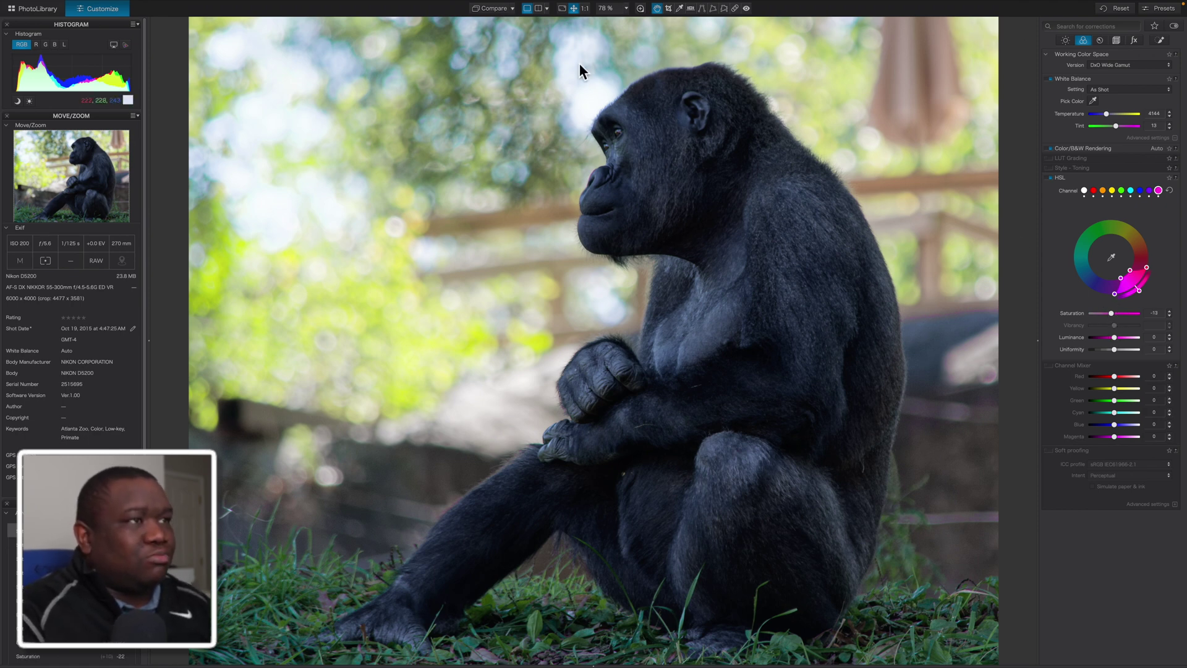
# Compare the uncorrected and corrected photo in split view, sweeping the divider across the gorilla and back.
pyautogui.click(538, 9)
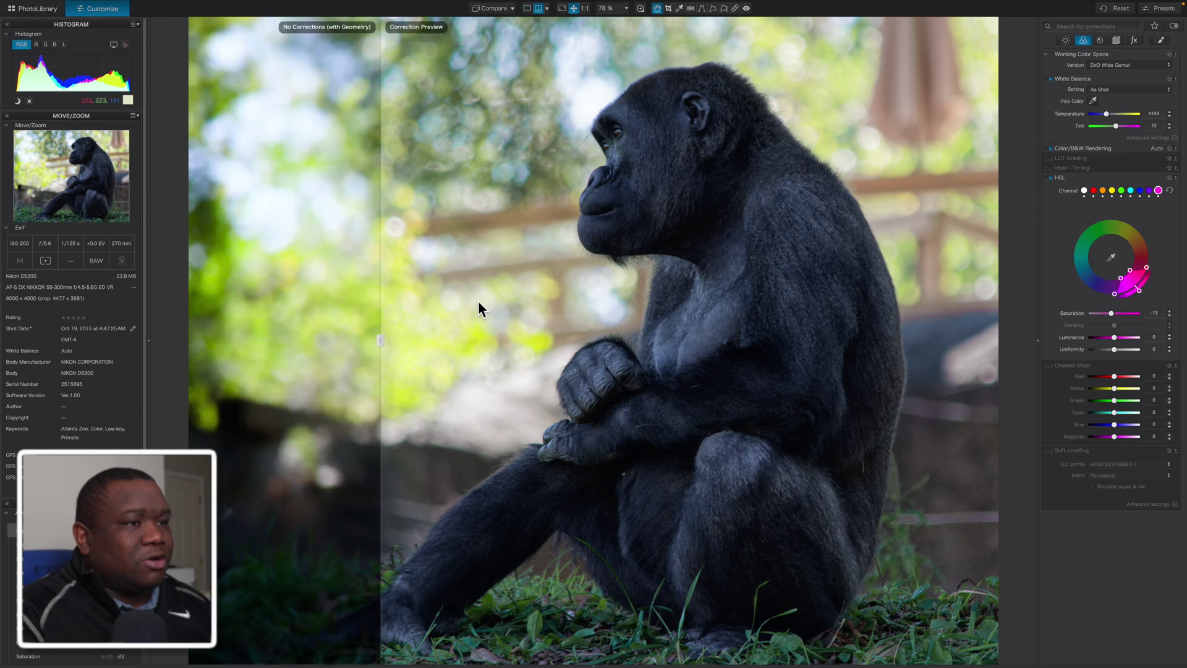
pyautogui.moveTo(379, 342); pyautogui.dragTo(650, 326)
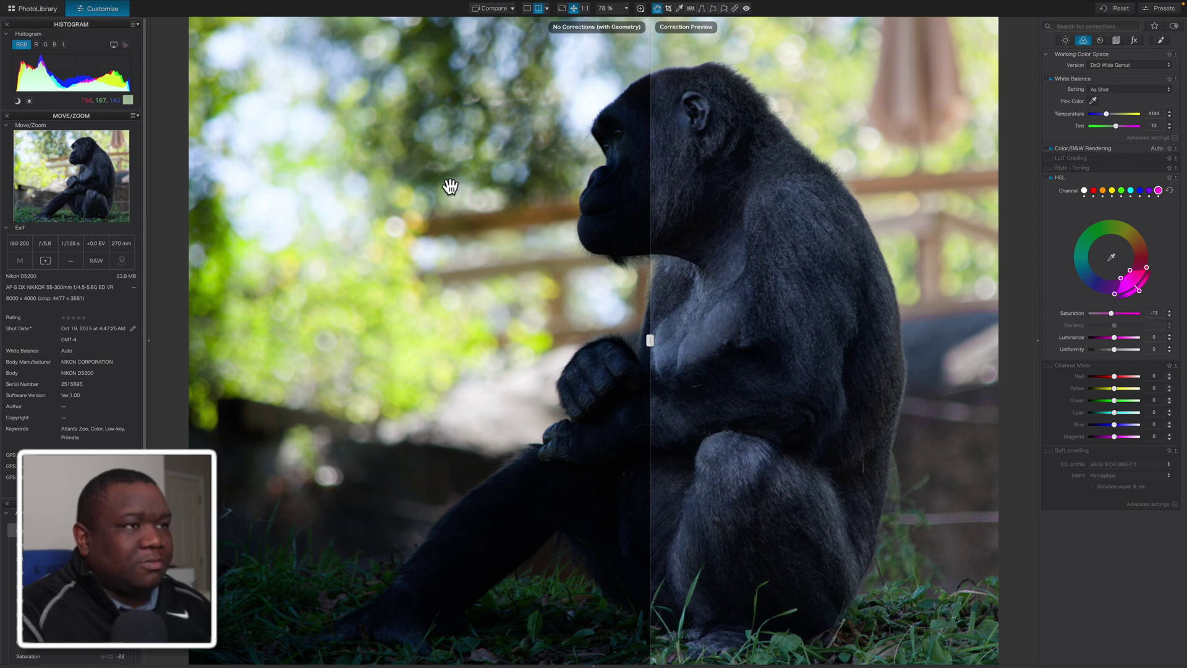
pyautogui.moveTo(650, 337); pyautogui.dragTo(348, 375)
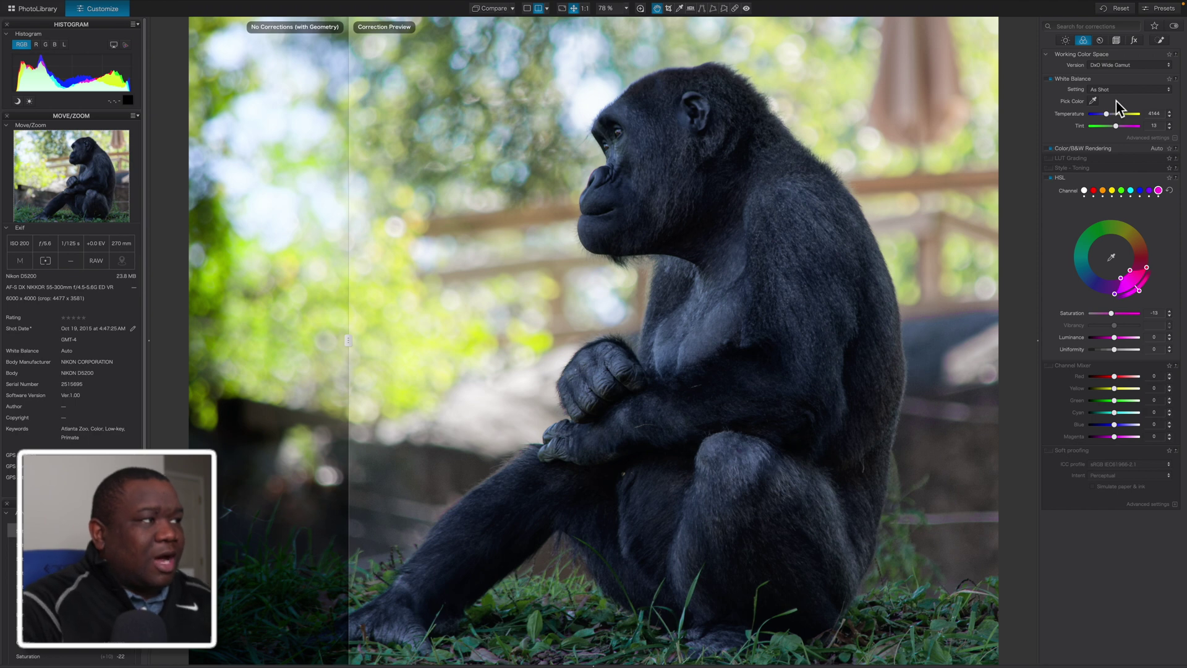
# Enable LUT Grading, return to the single-image view, and set the LUT type to Standard after checking Custom and Premium.
pyautogui.click(1049, 158)
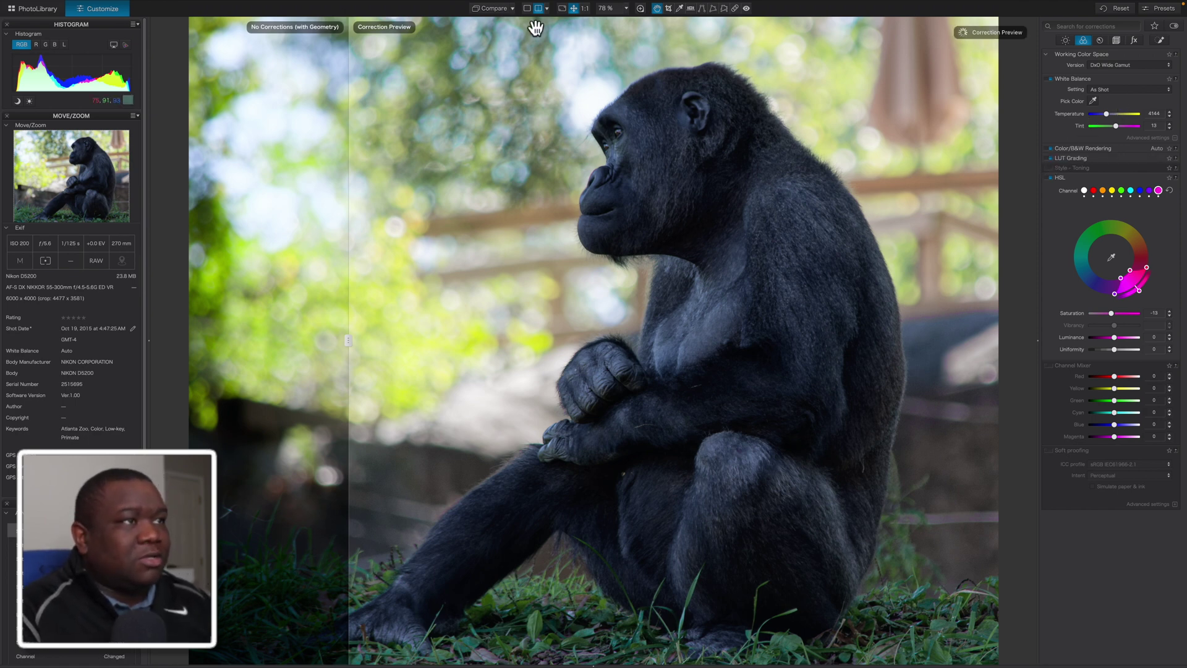
pyautogui.click(527, 8)
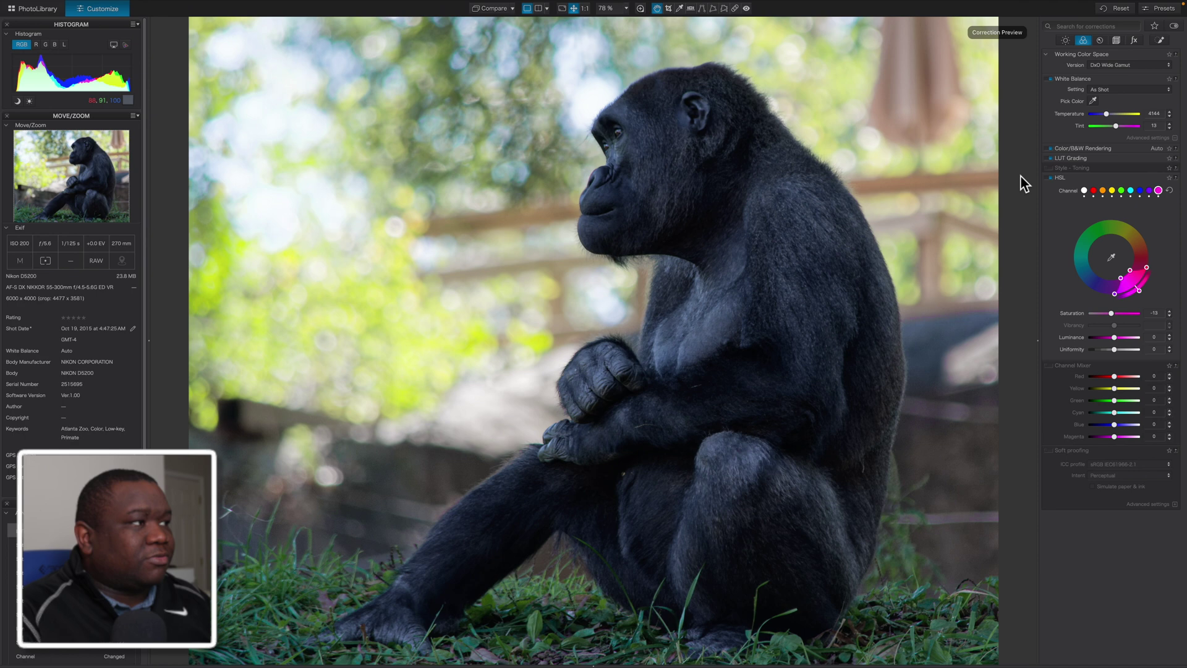
pyautogui.click(1091, 158)
pyautogui.click(1103, 172)
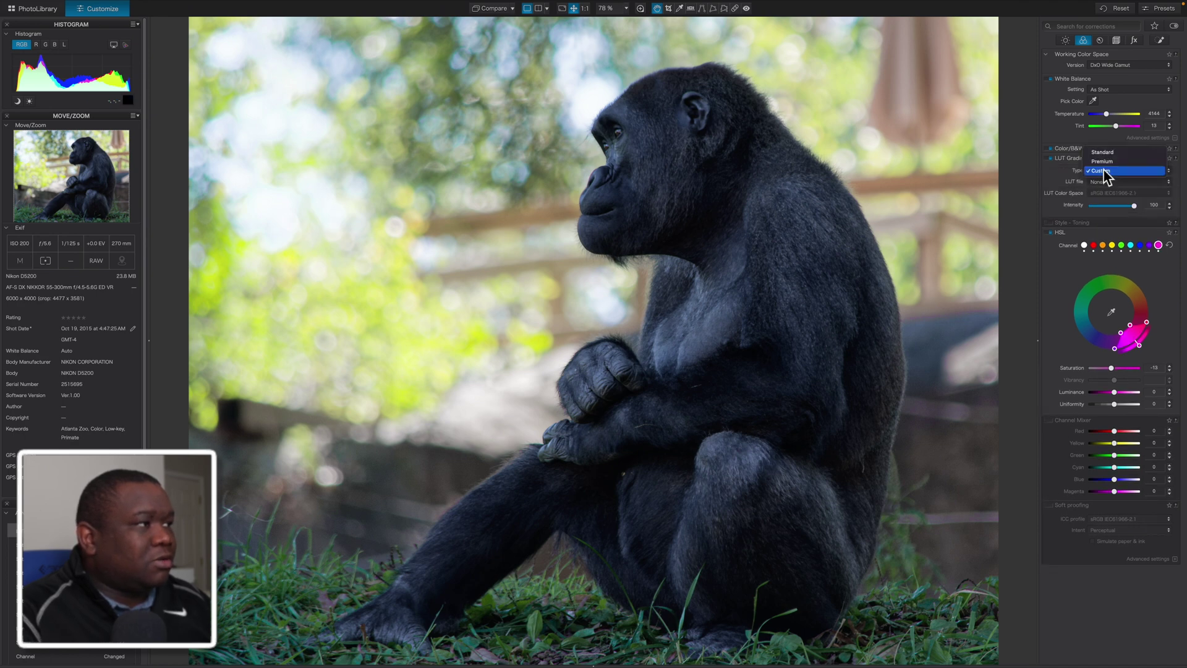
pyautogui.click(1103, 171)
pyautogui.click(1104, 181)
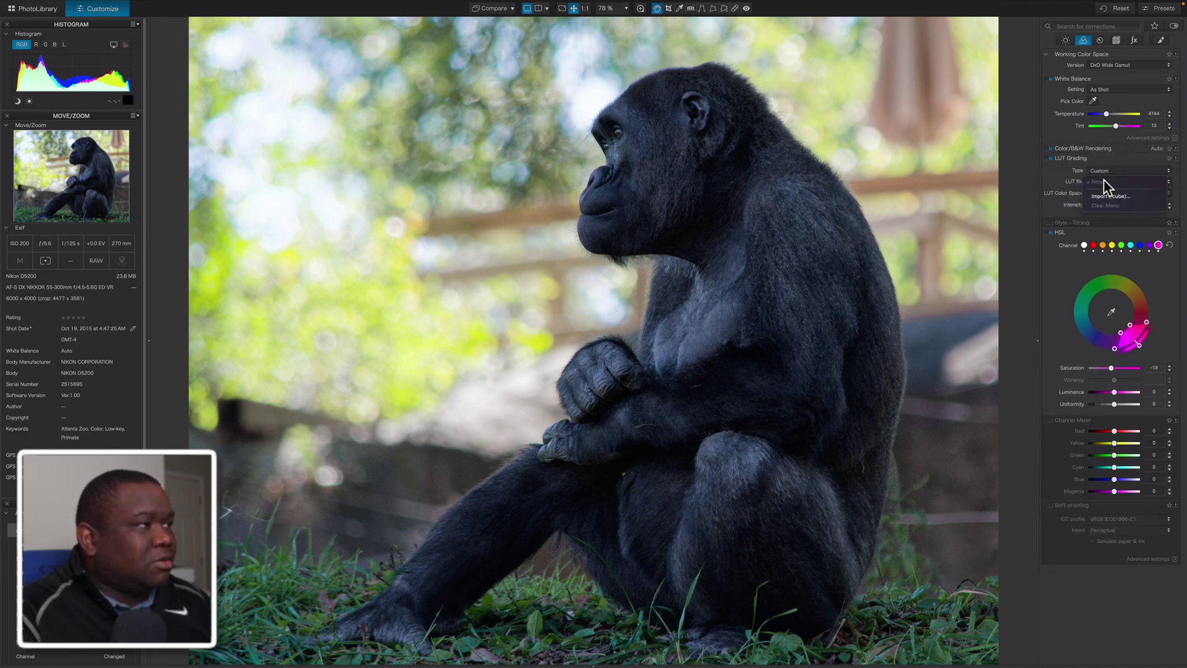
pyautogui.click(1106, 169)
pyautogui.click(1107, 168)
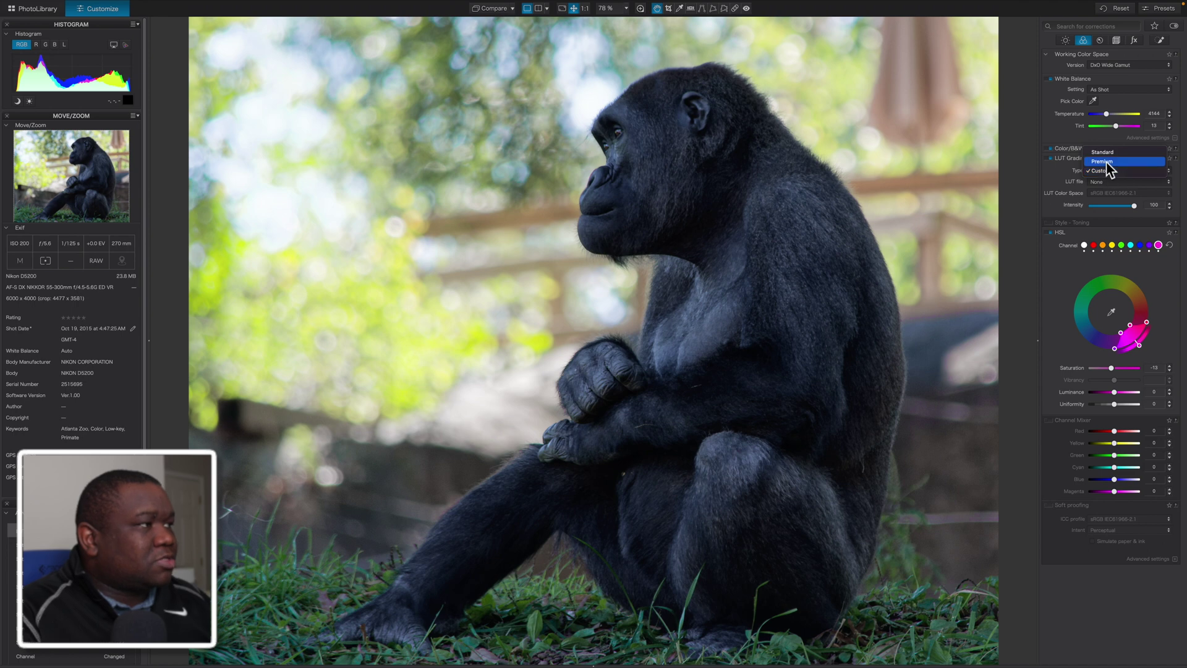
pyautogui.click(1106, 161)
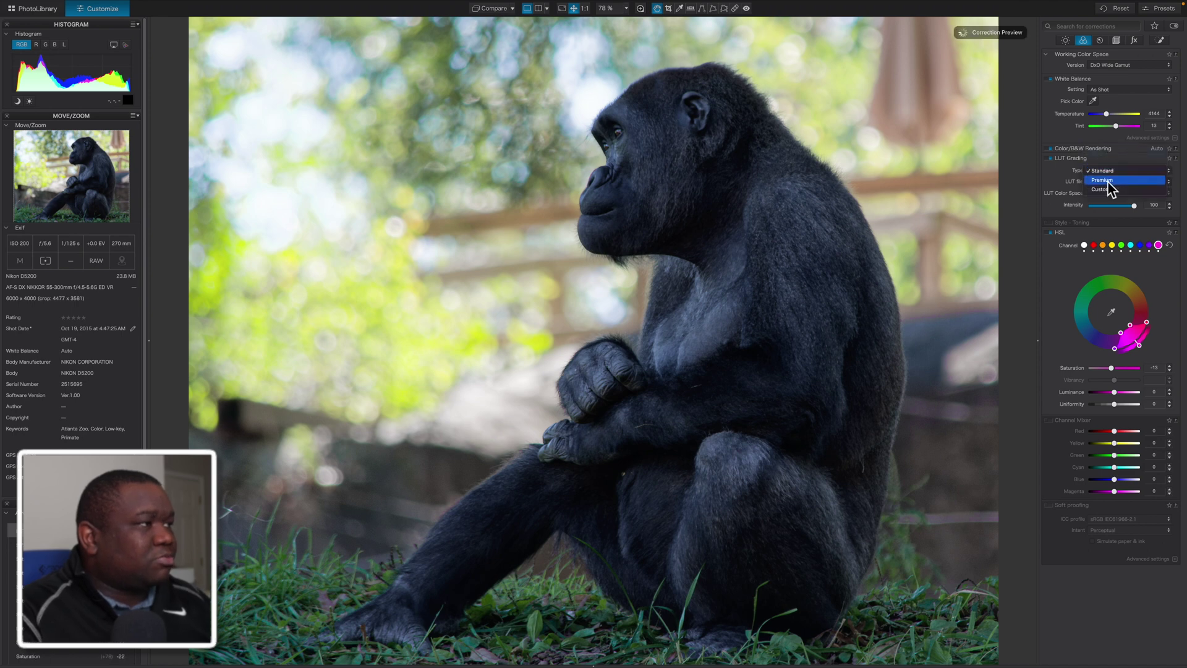
pyautogui.click(1108, 172)
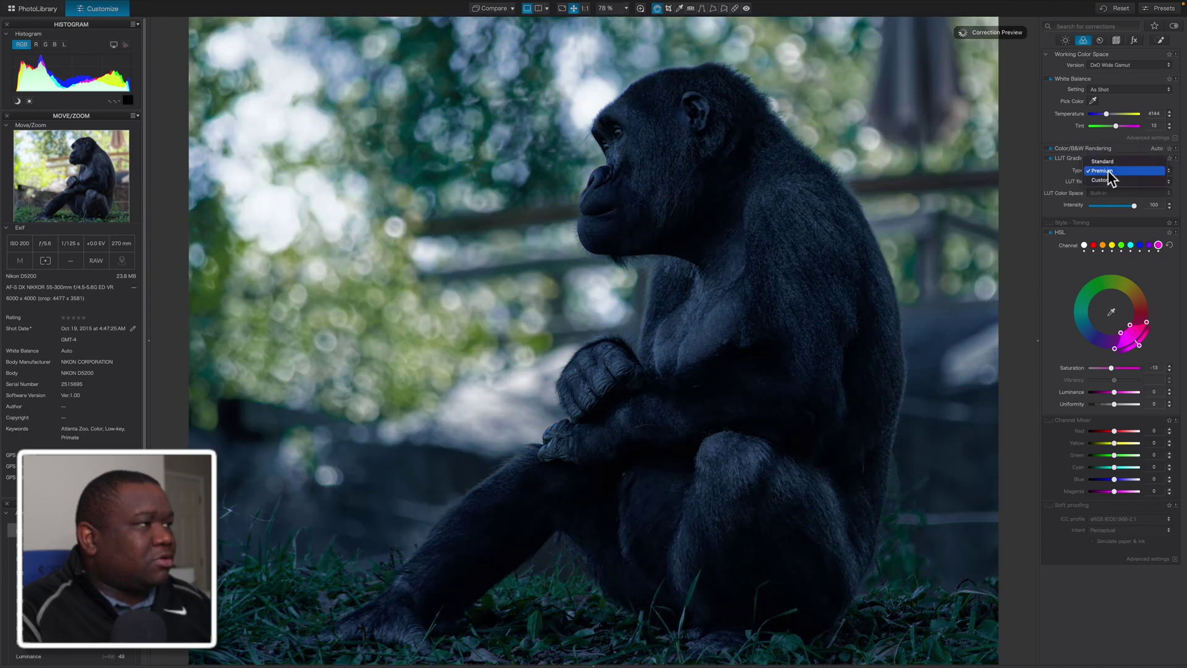
pyautogui.click(1106, 161)
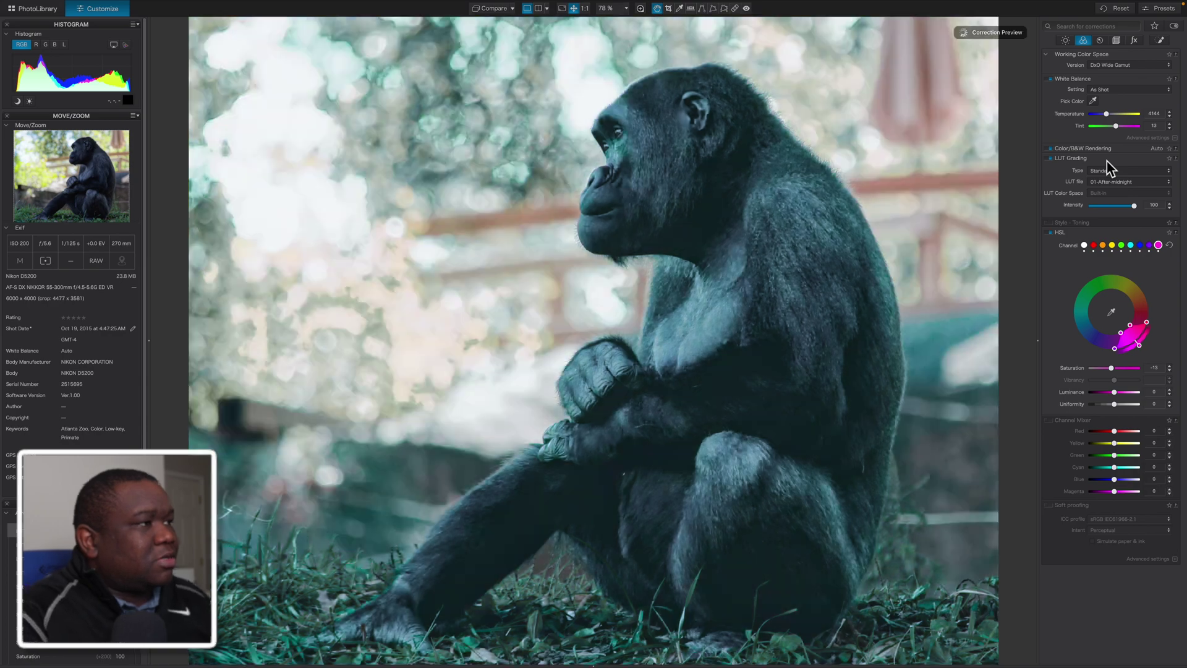
# Apply the 08-Pastel-shift LUT at an intensity of about 41, and check the grade by switching it off and on.
pyautogui.click(1126, 184)
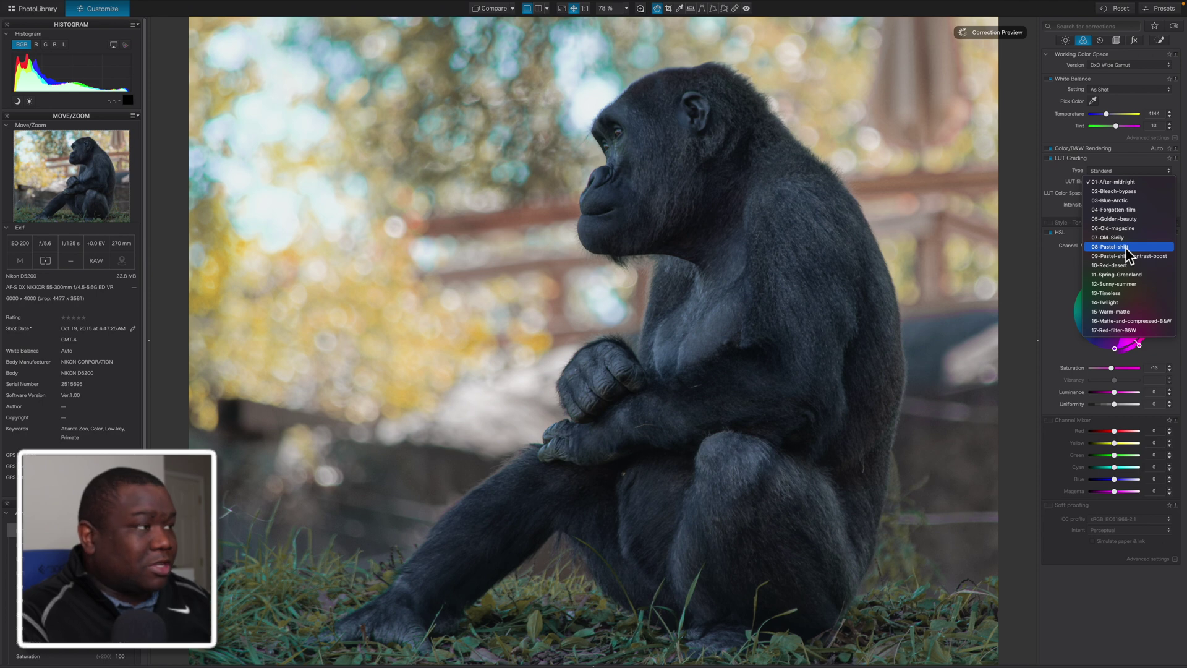
pyautogui.click(1126, 249)
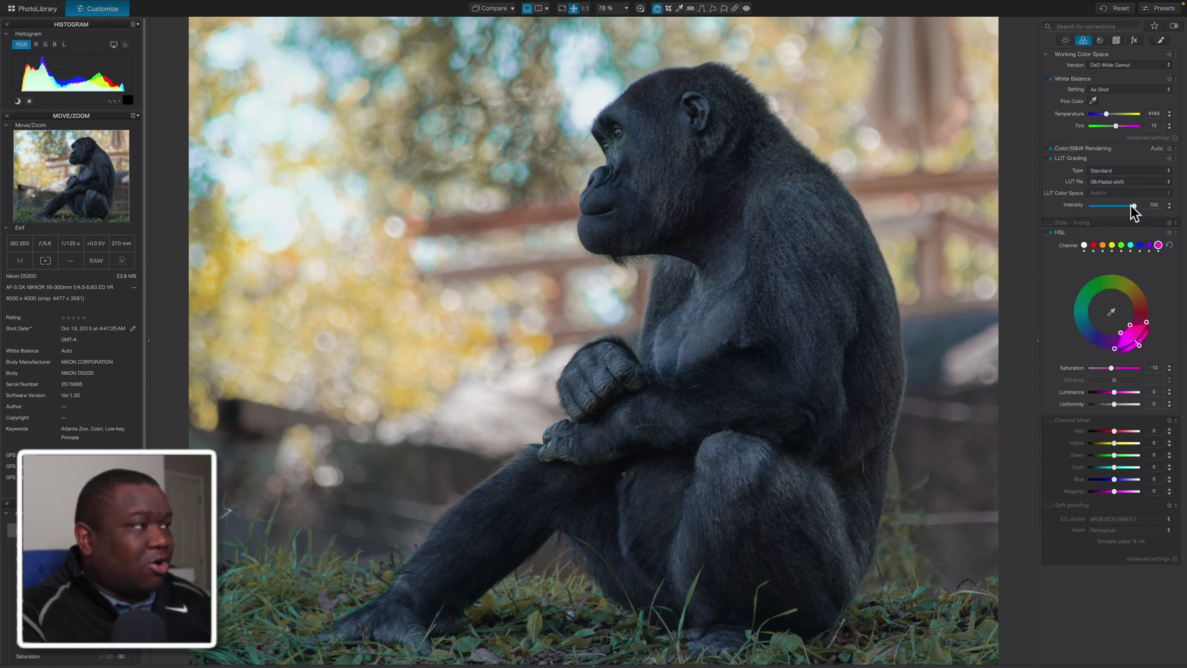
pyautogui.moveTo(1134, 205); pyautogui.dragTo(1110, 206)
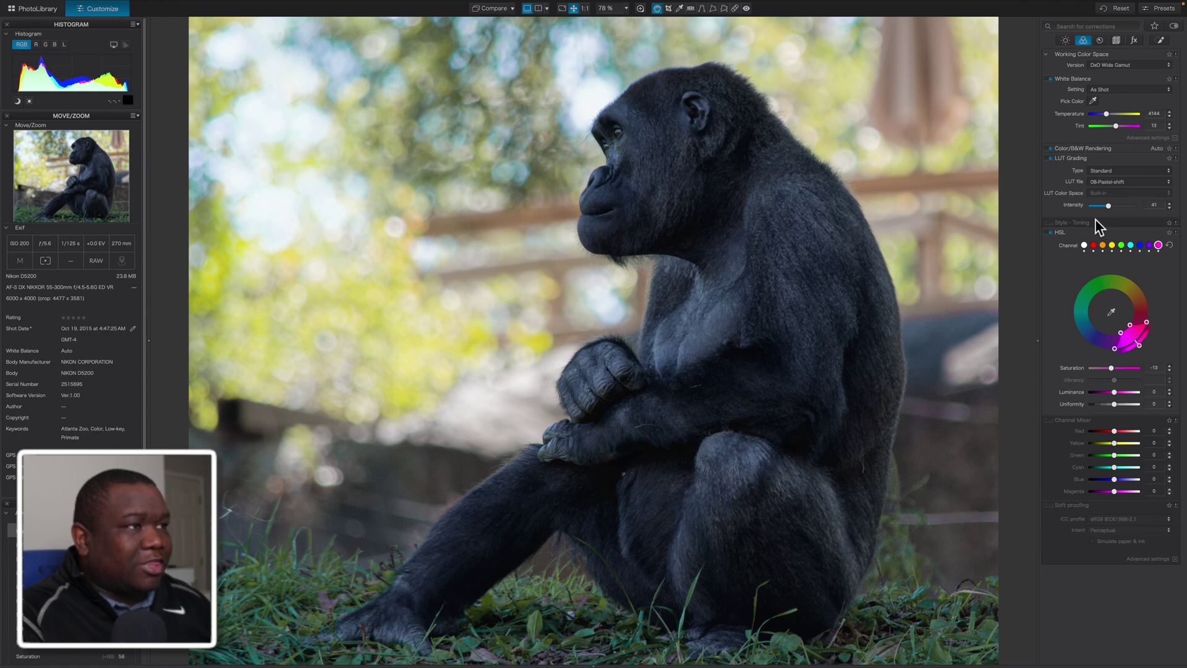
pyautogui.click(1049, 159)
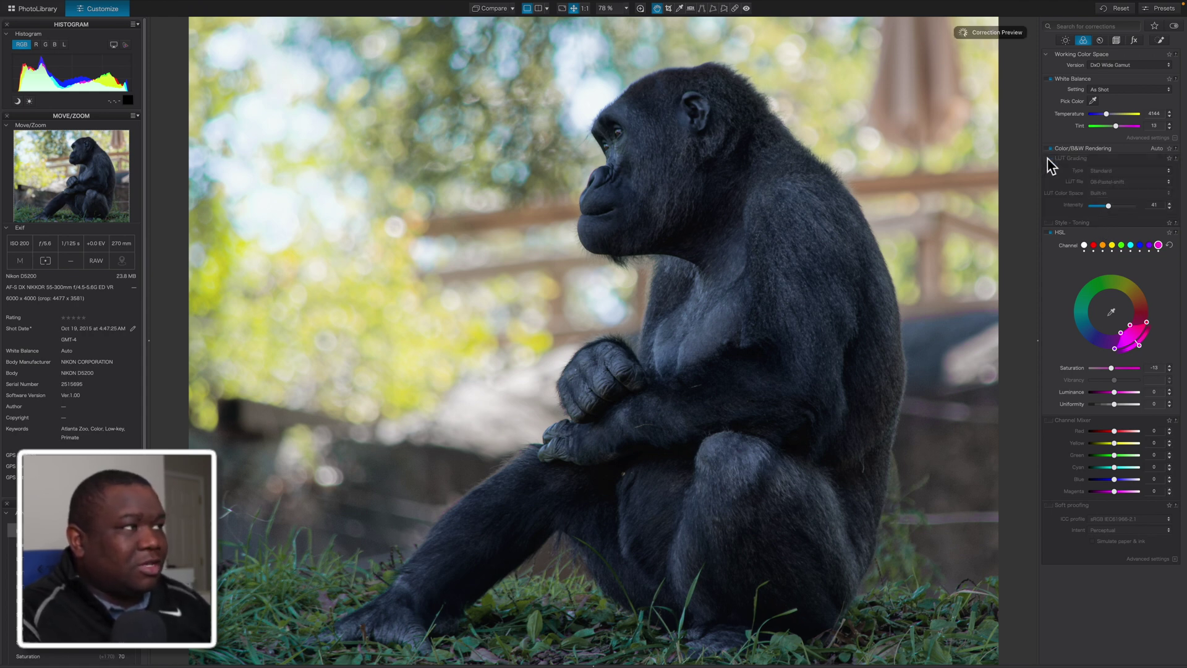
pyautogui.click(1050, 158)
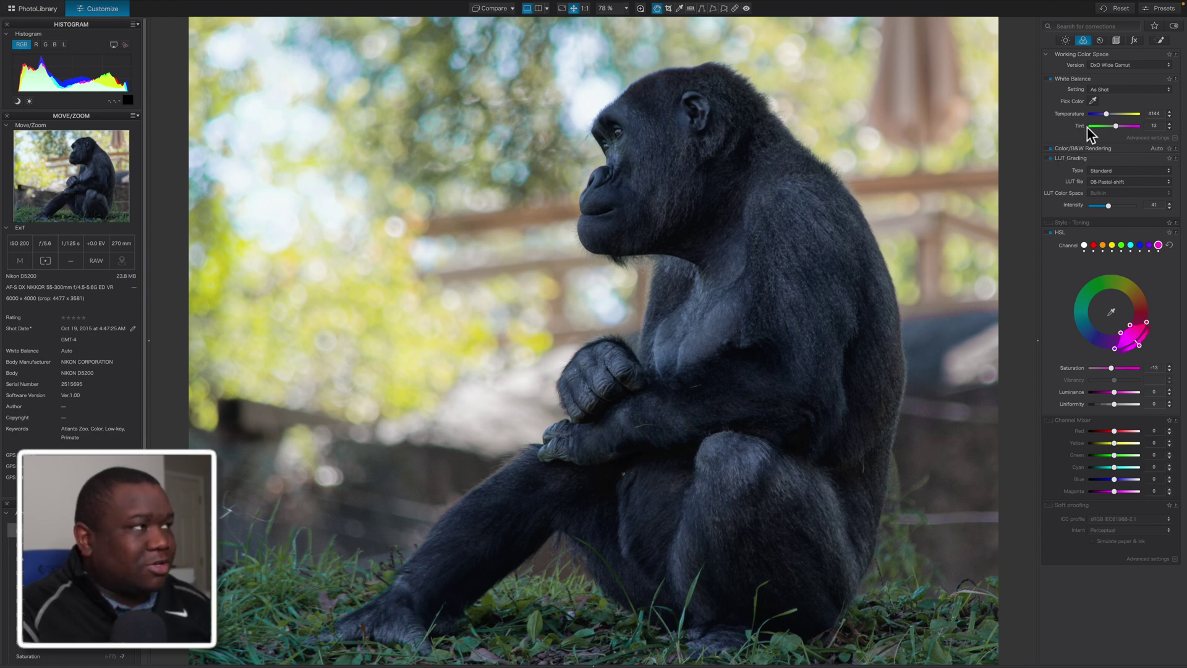
# Raise the DxO ClearView Plus intensity to about 40.
pyautogui.click(1066, 41)
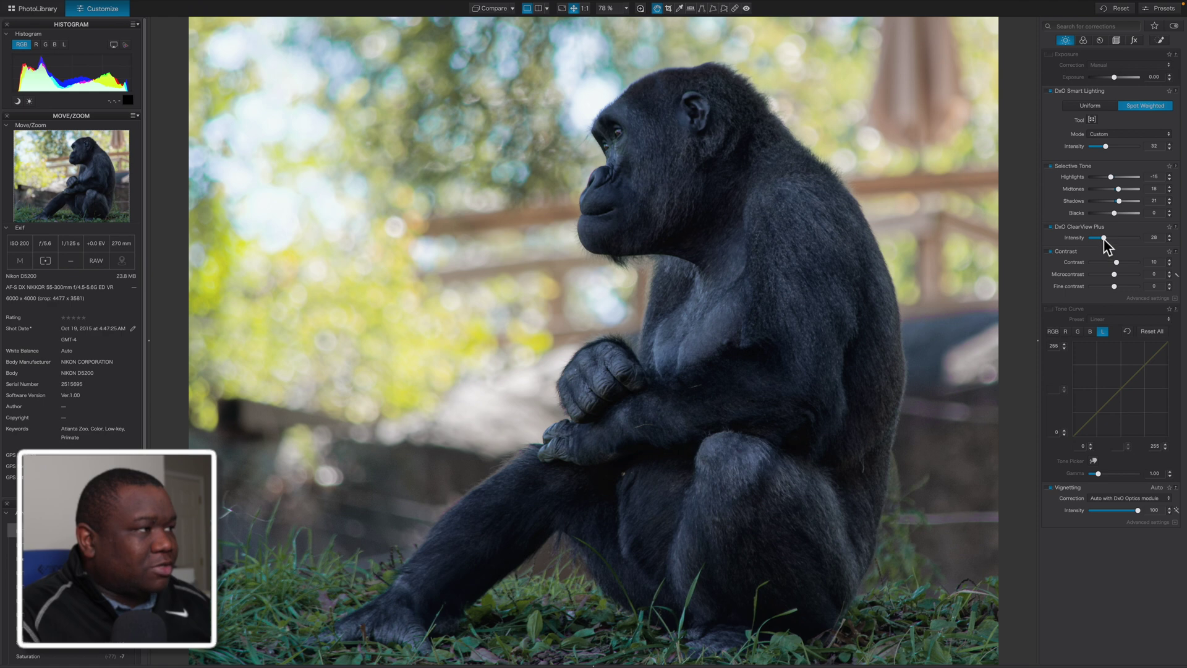
pyautogui.moveTo(1103, 239); pyautogui.dragTo(1111, 239)
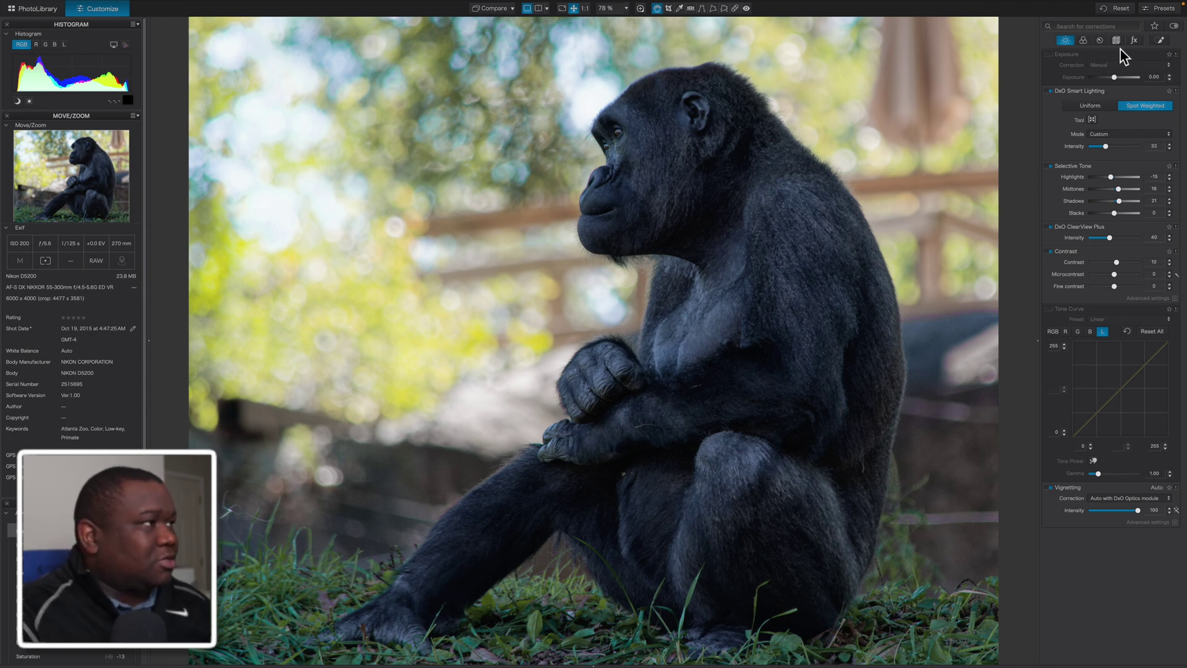
# Enable the Filter correction among the effects and set its colour to Yellow.
pyautogui.click(1135, 40)
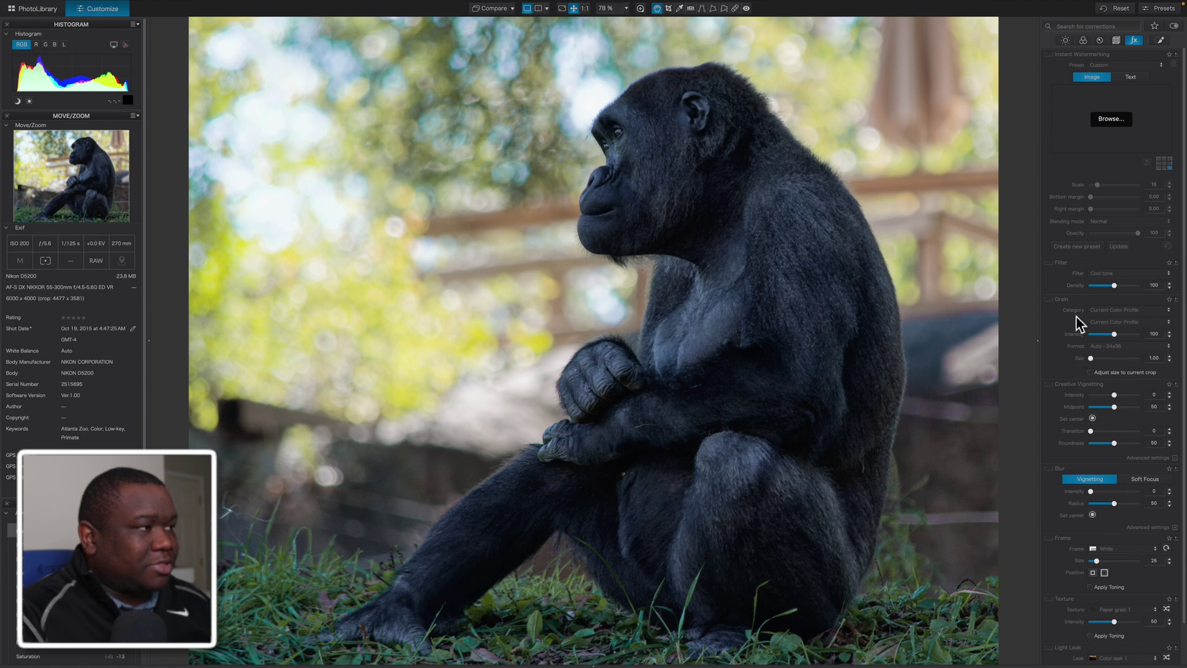
pyautogui.scroll(-2, 1076, 271)
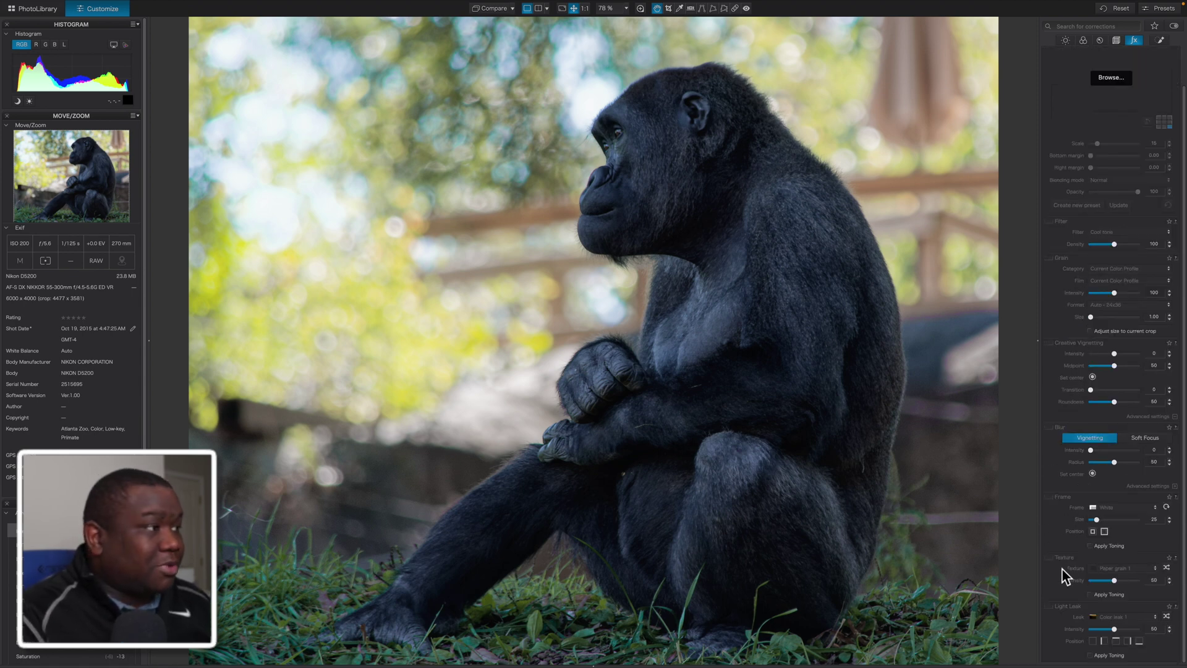
pyautogui.scroll(2, 1070, 312)
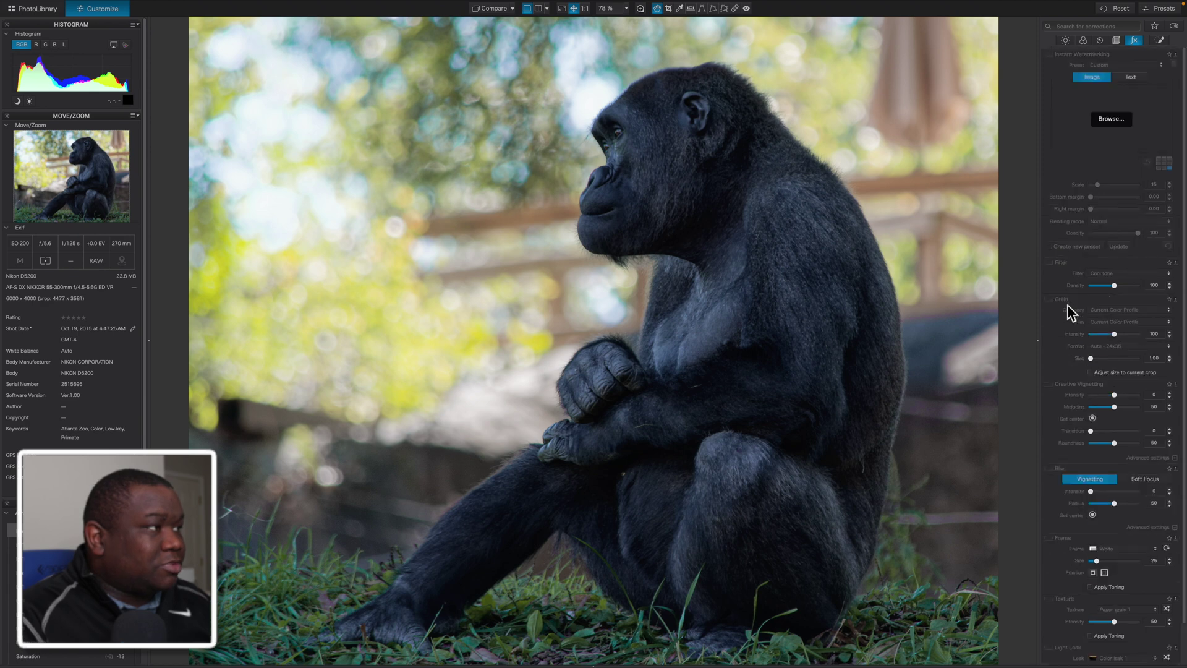
pyautogui.click(1052, 263)
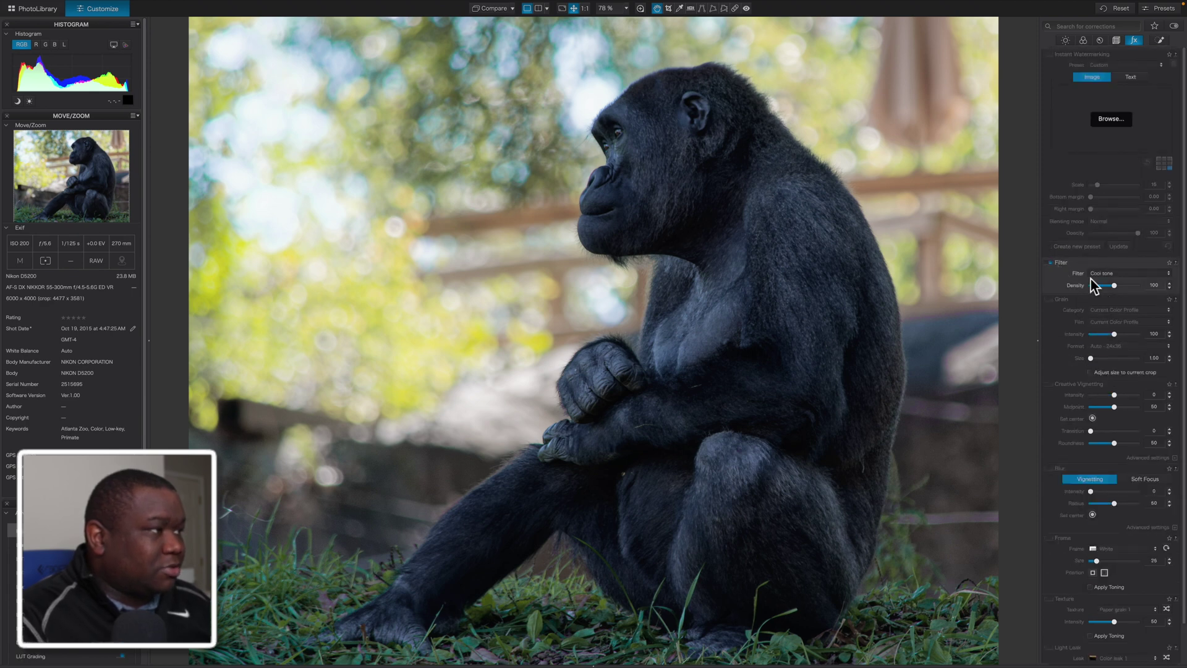
pyautogui.click(1119, 273)
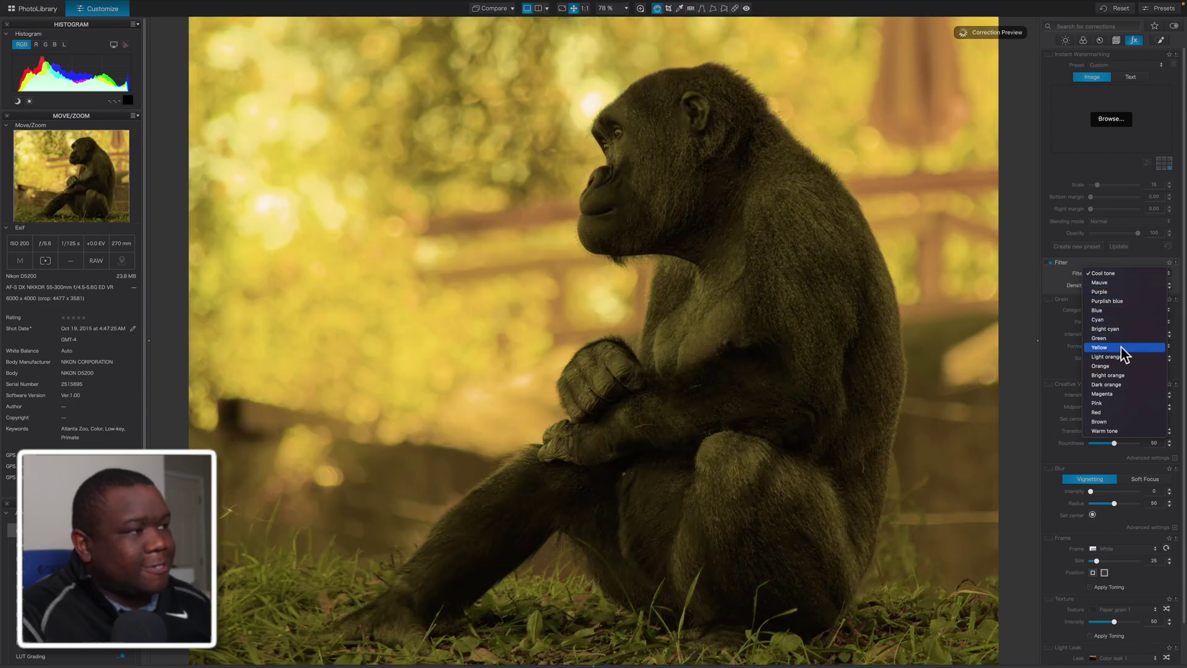
pyautogui.click(1123, 349)
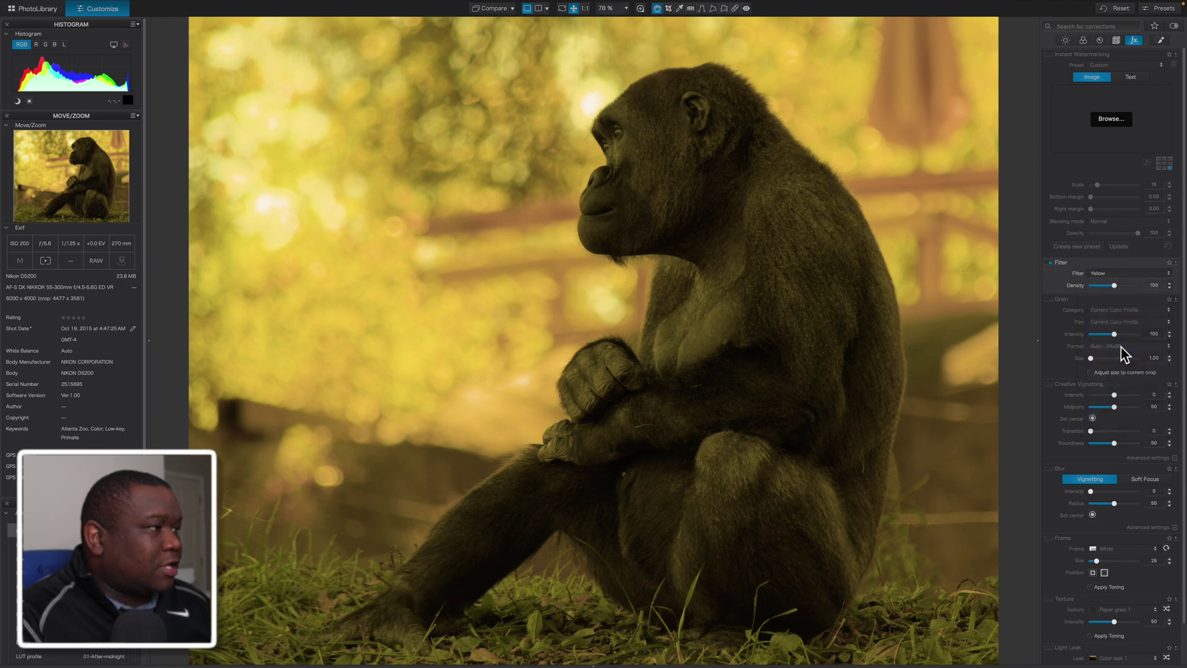
# Lower the yellow filter's density to about 12 for a subtle tint.
pyautogui.moveTo(1114, 287); pyautogui.dragTo(1096, 286)
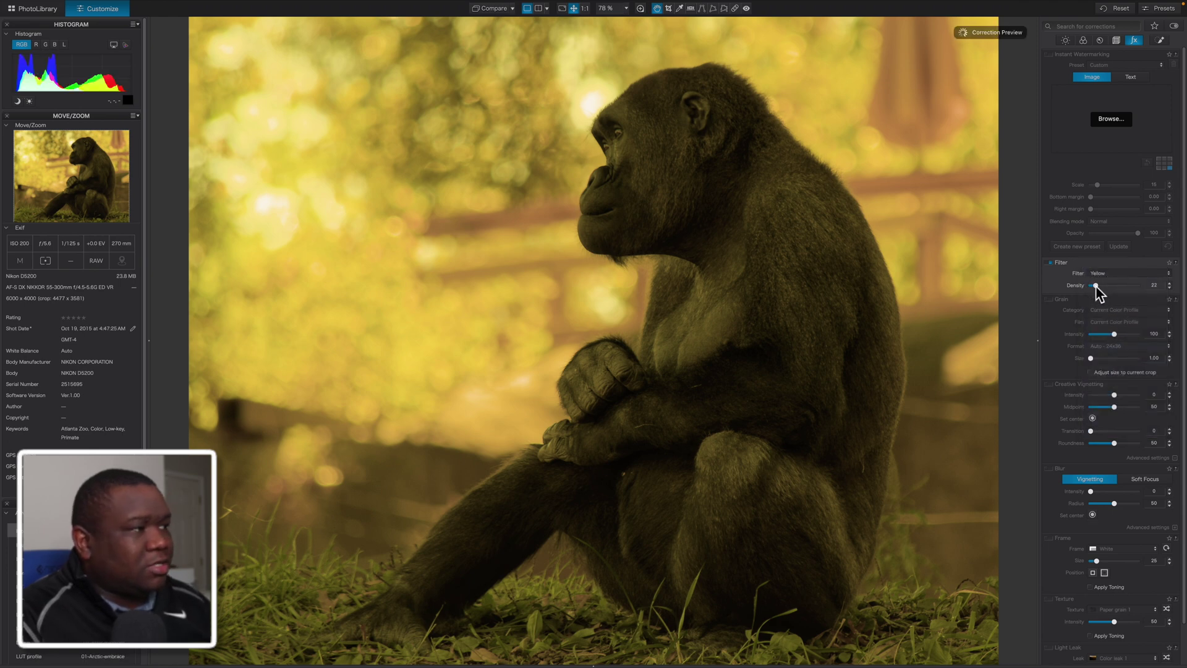
pyautogui.scroll(-2, 1077, 410)
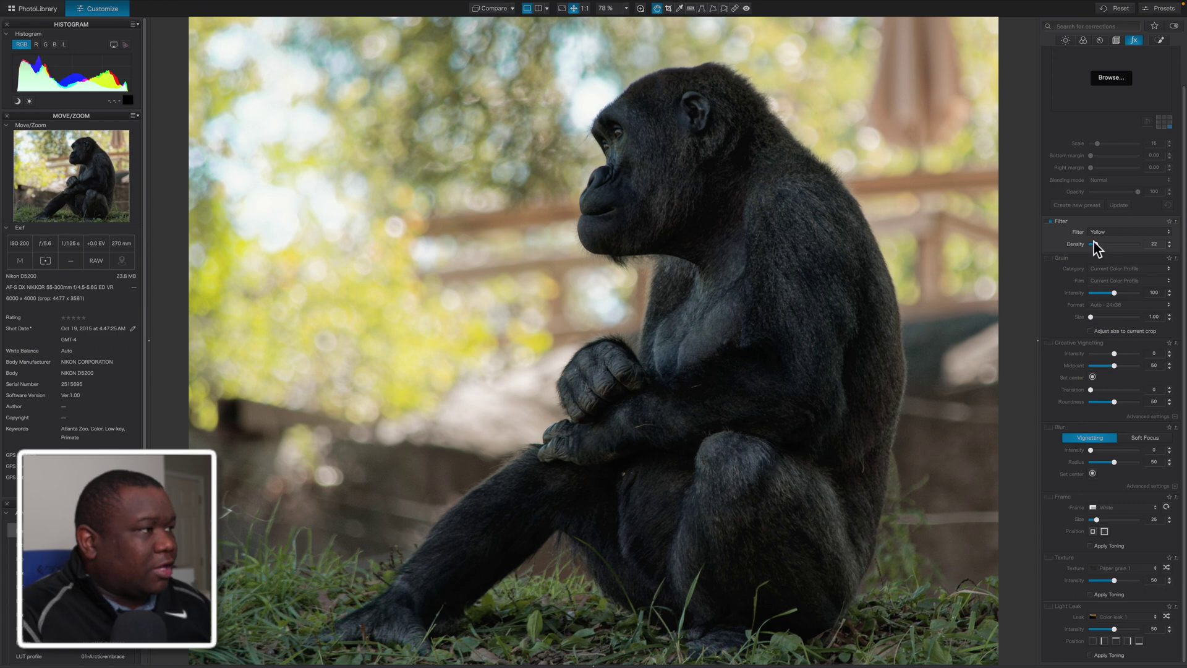
pyautogui.moveTo(1095, 243); pyautogui.dragTo(1092, 245)
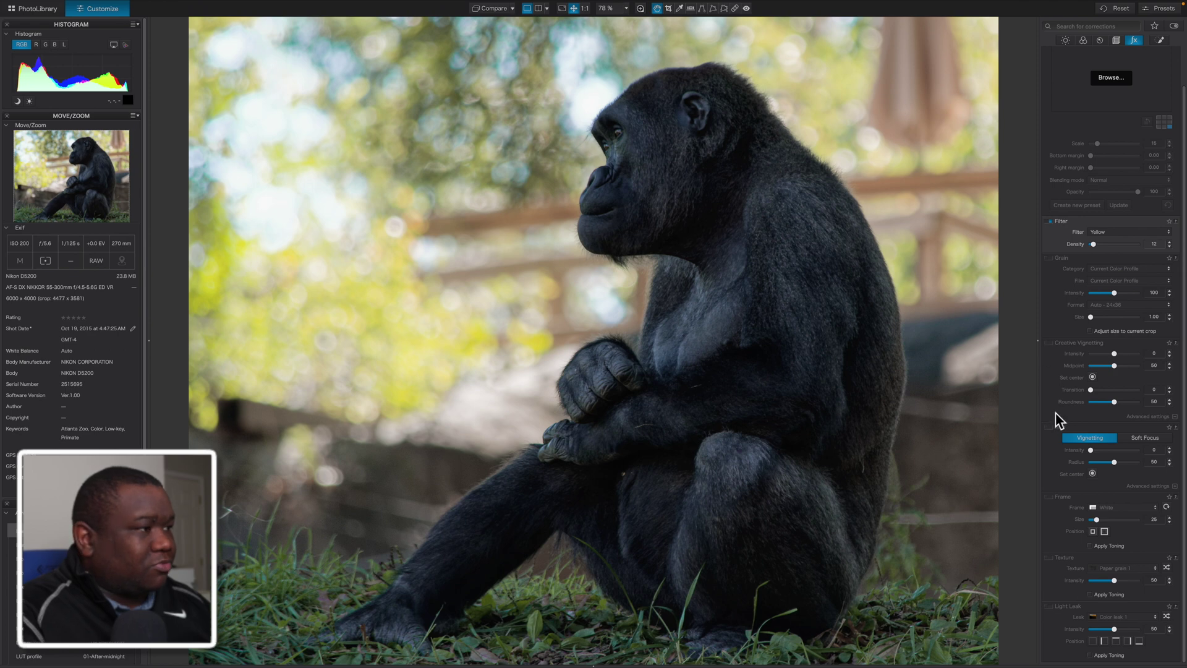
pyautogui.scroll(2, 1056, 415)
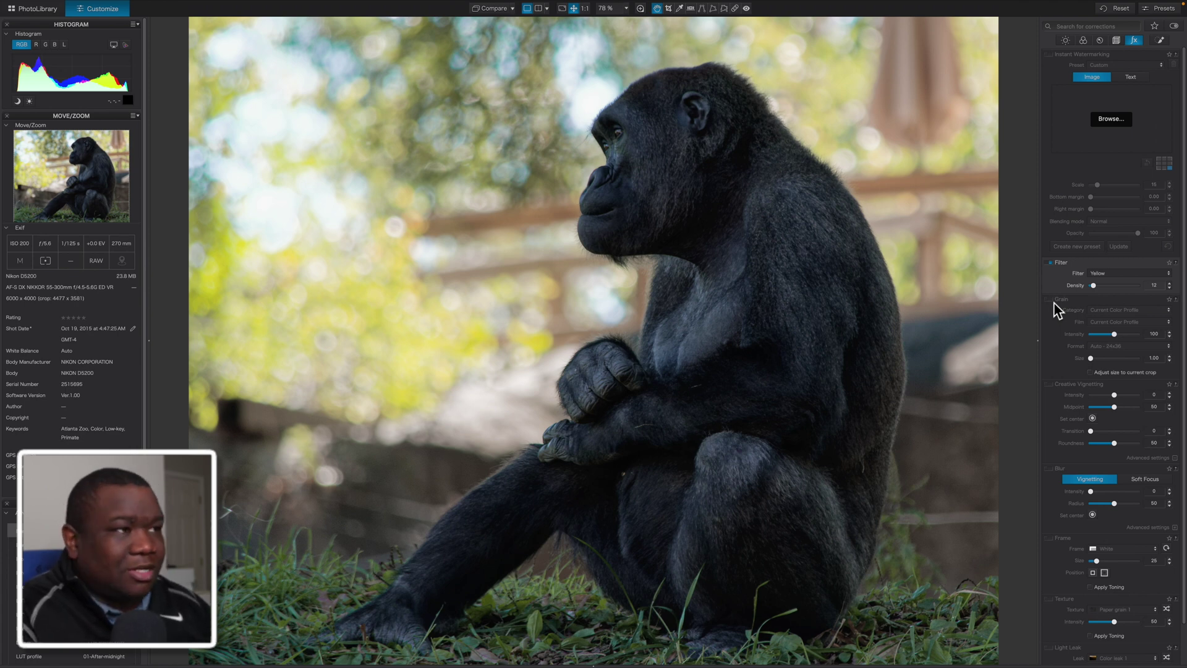
# Start a local adjustment with the Brush and paint a mask over the gorilla's head, torso, arms and legs.
pyautogui.press('l')
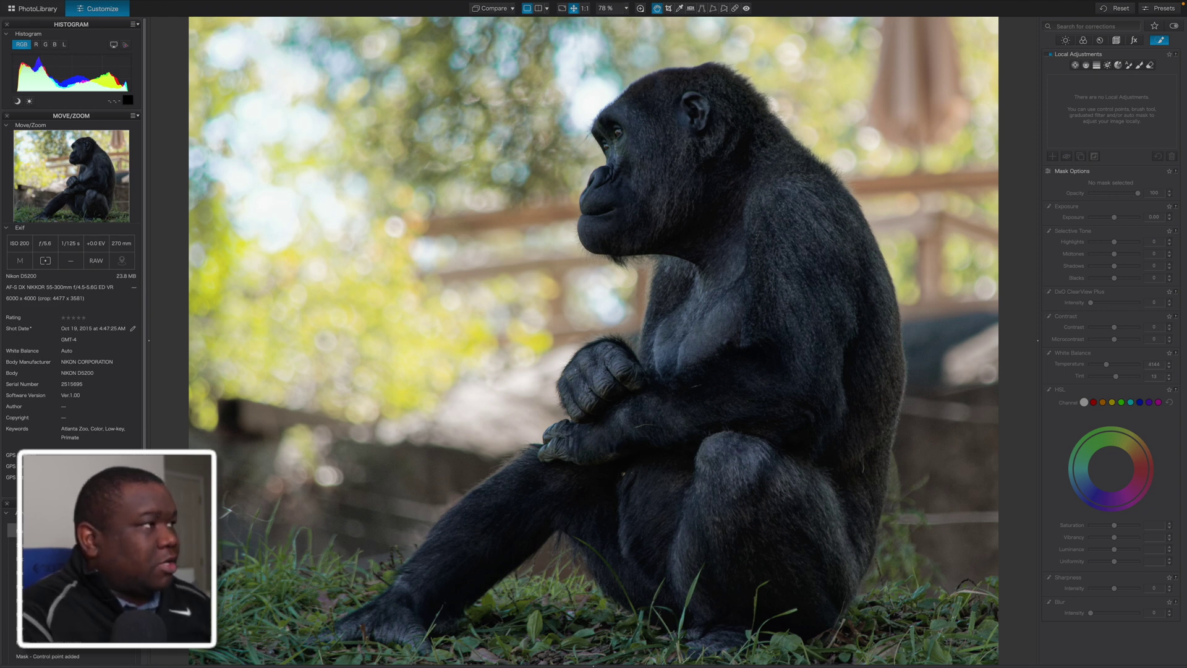
pyautogui.click(1140, 65)
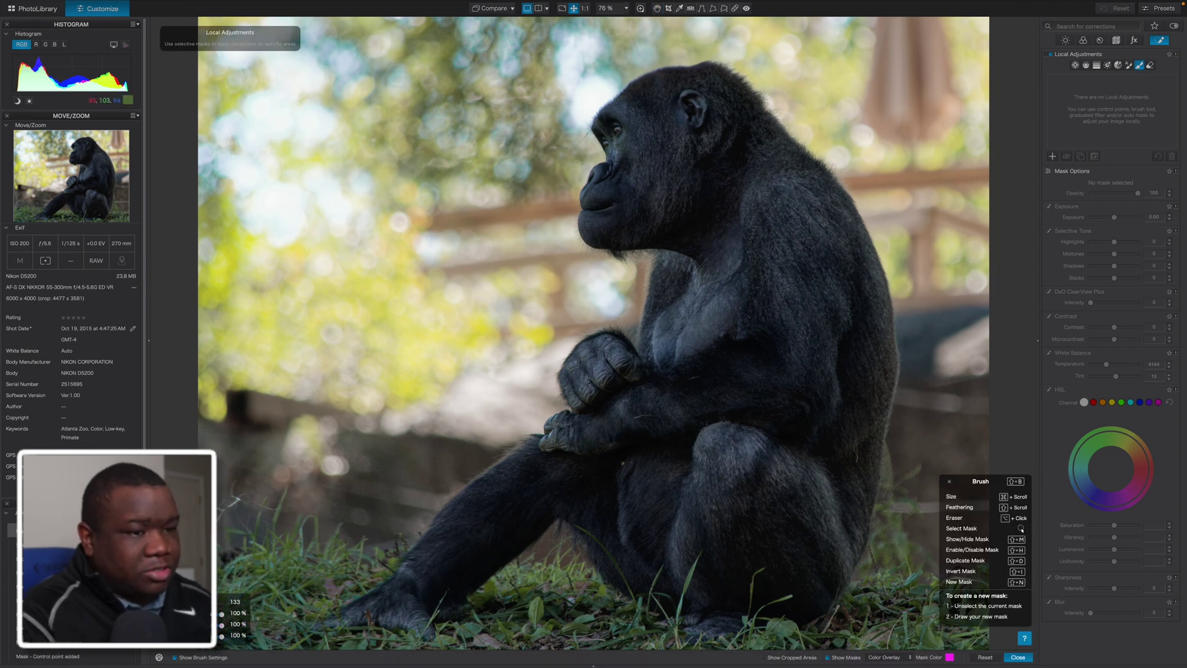
pyautogui.moveTo(194, 603); pyautogui.dragTo(218, 603)
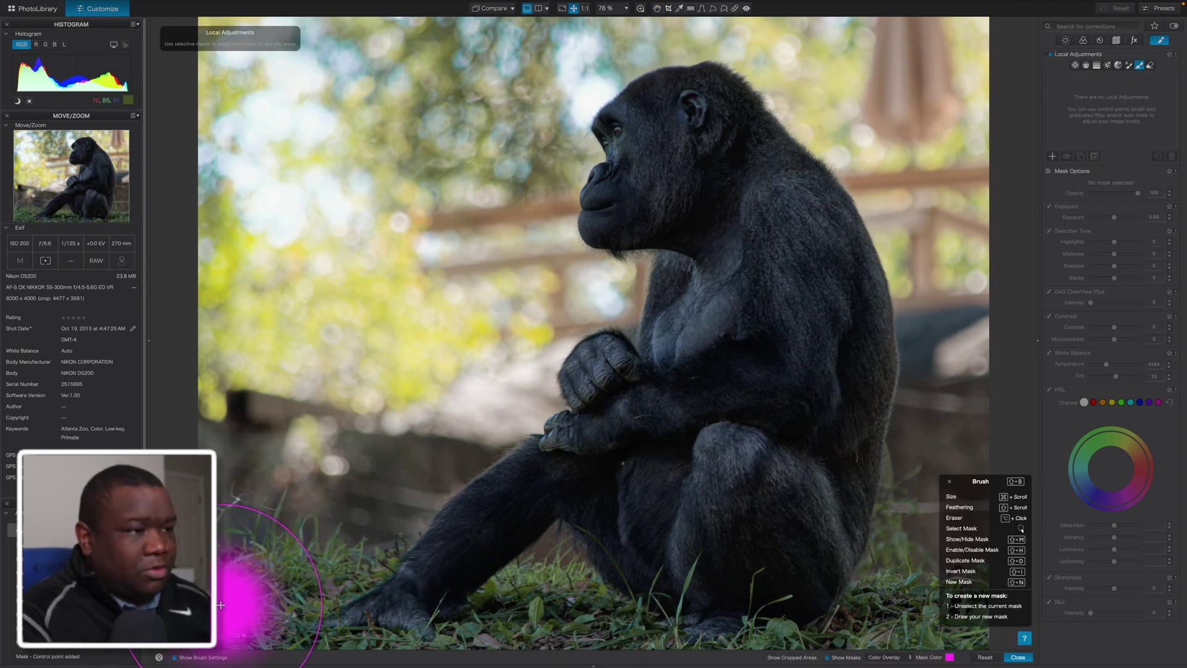
pyautogui.moveTo(686, 199)
pyautogui.mouseDown()
pyautogui.moveTo(639, 215)
pyautogui.moveTo(635, 202)
pyautogui.moveTo(651, 120)
pyautogui.moveTo(703, 98)
pyautogui.moveTo(710, 120)
pyautogui.moveTo(689, 164)
pyautogui.moveTo(689, 203)
pyautogui.moveTo(759, 121)
pyautogui.moveTo(770, 160)
pyautogui.moveTo(804, 183)
pyautogui.moveTo(850, 268)
pyautogui.moveTo(857, 433)
pyautogui.moveTo(791, 579)
pyautogui.moveTo(785, 500)
pyautogui.moveTo(747, 438)
pyautogui.moveTo(748, 507)
pyautogui.moveTo(766, 534)
pyautogui.moveTo(816, 390)
pyautogui.moveTo(759, 212)
pyautogui.moveTo(802, 325)
pyautogui.moveTo(768, 438)
pyautogui.moveTo(752, 439)
pyautogui.moveTo(739, 236)
pyautogui.moveTo(722, 394)
pyautogui.moveTo(688, 238)
pyautogui.moveTo(660, 430)
pyautogui.moveTo(641, 403)
pyautogui.moveTo(615, 395)
pyautogui.moveTo(606, 369)
pyautogui.moveTo(591, 381)
pyautogui.moveTo(595, 405)
pyautogui.moveTo(678, 426)
pyautogui.moveTo(716, 389)
pyautogui.moveTo(695, 522)
pyautogui.moveTo(720, 497)
pyautogui.moveTo(645, 541)
pyautogui.moveTo(647, 452)
pyautogui.moveTo(641, 480)
pyautogui.moveTo(597, 470)
pyautogui.moveTo(573, 444)
pyautogui.moveTo(562, 479)
pyautogui.moveTo(460, 554)
pyautogui.moveTo(474, 508)
pyautogui.moveTo(569, 465)
pyautogui.moveTo(659, 546)
pyautogui.moveTo(704, 561)
pyautogui.moveTo(795, 467)
pyautogui.mouseUp()
pyautogui.moveTo(714, 215)
pyautogui.mouseDown()
pyautogui.moveTo(686, 180)
pyautogui.moveTo(657, 185)
pyautogui.moveTo(616, 234)
pyautogui.mouseUp()
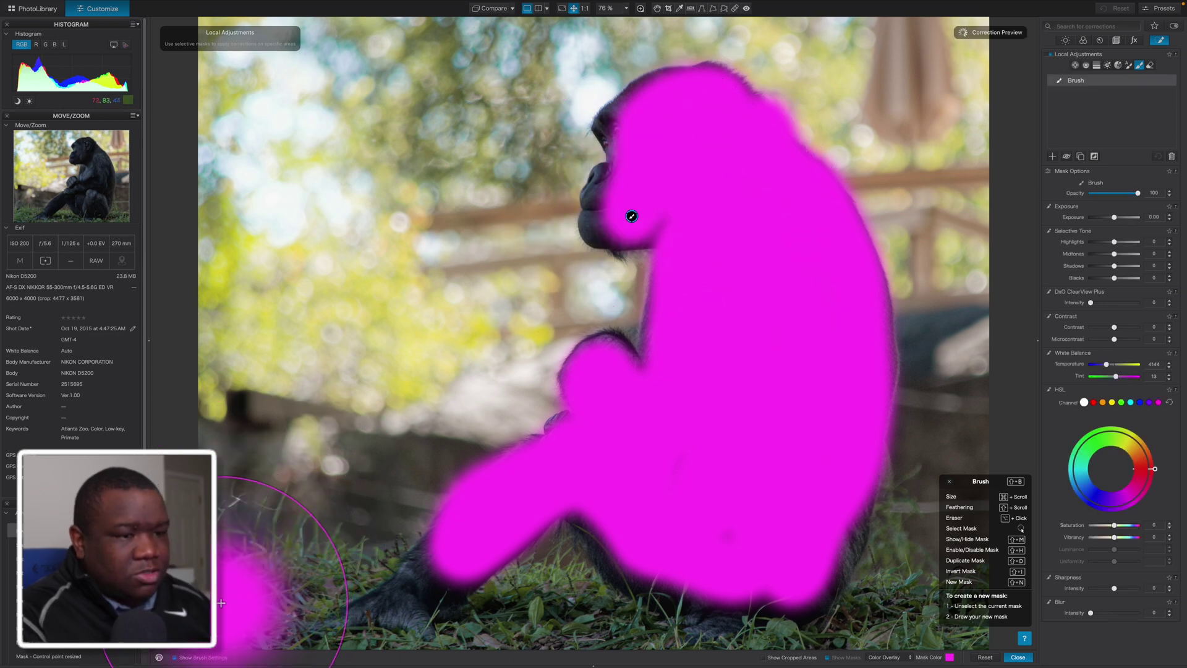
# Resize the brush, extend the mask over the gorilla's face and raised hand, and leave mask painting.
pyautogui.scroll(-3, 223, 606)
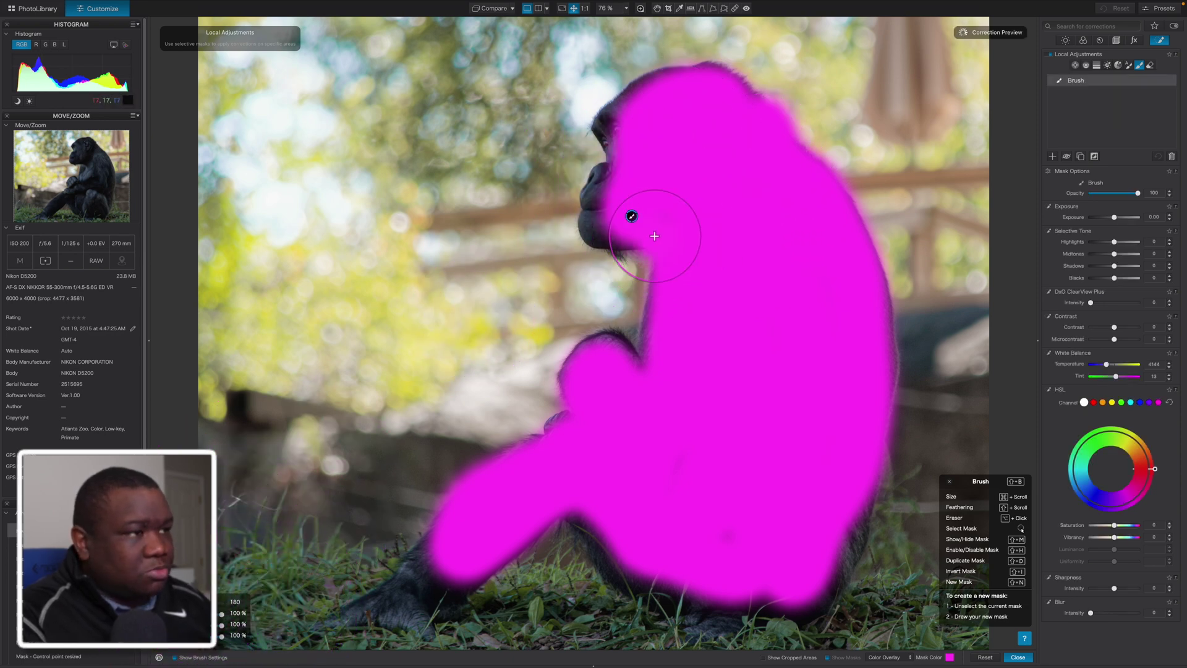
pyautogui.moveTo(589, 227)
pyautogui.mouseDown()
pyautogui.moveTo(598, 199)
pyautogui.moveTo(597, 218)
pyautogui.moveTo(654, 215)
pyautogui.moveTo(603, 195)
pyautogui.moveTo(616, 156)
pyautogui.moveTo(606, 125)
pyautogui.moveTo(685, 79)
pyautogui.mouseUp()
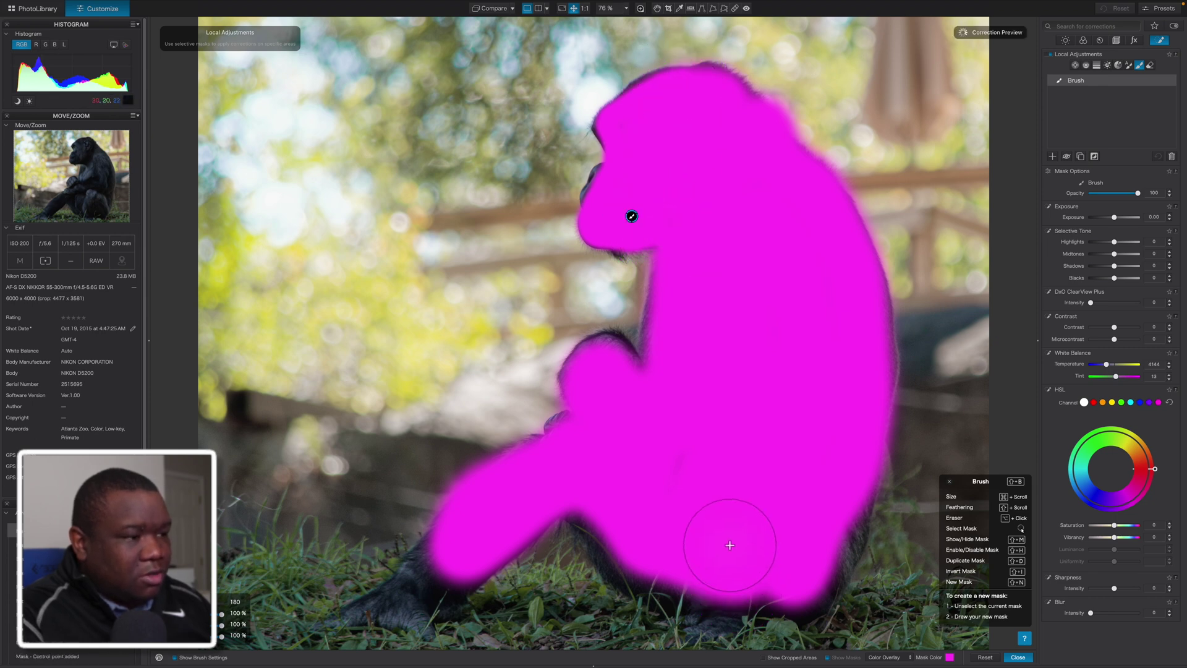
pyautogui.moveTo(642, 390)
pyautogui.mouseDown()
pyautogui.moveTo(623, 345)
pyautogui.moveTo(601, 343)
pyautogui.moveTo(578, 368)
pyautogui.mouseUp()
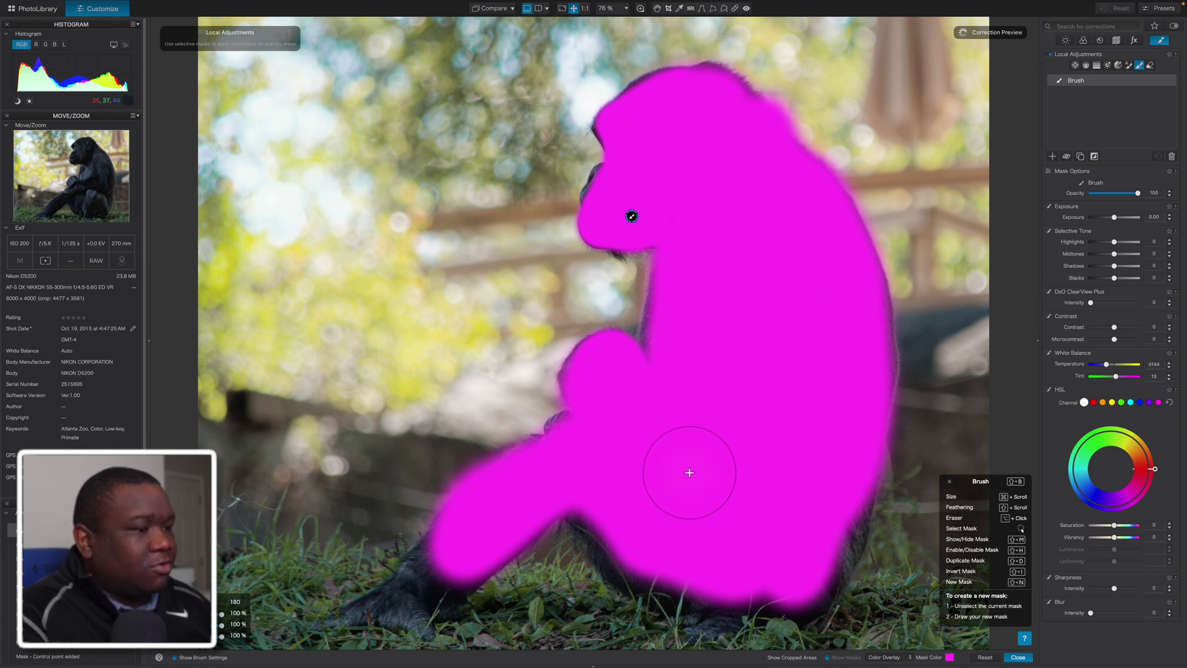
pyautogui.click(1018, 658)
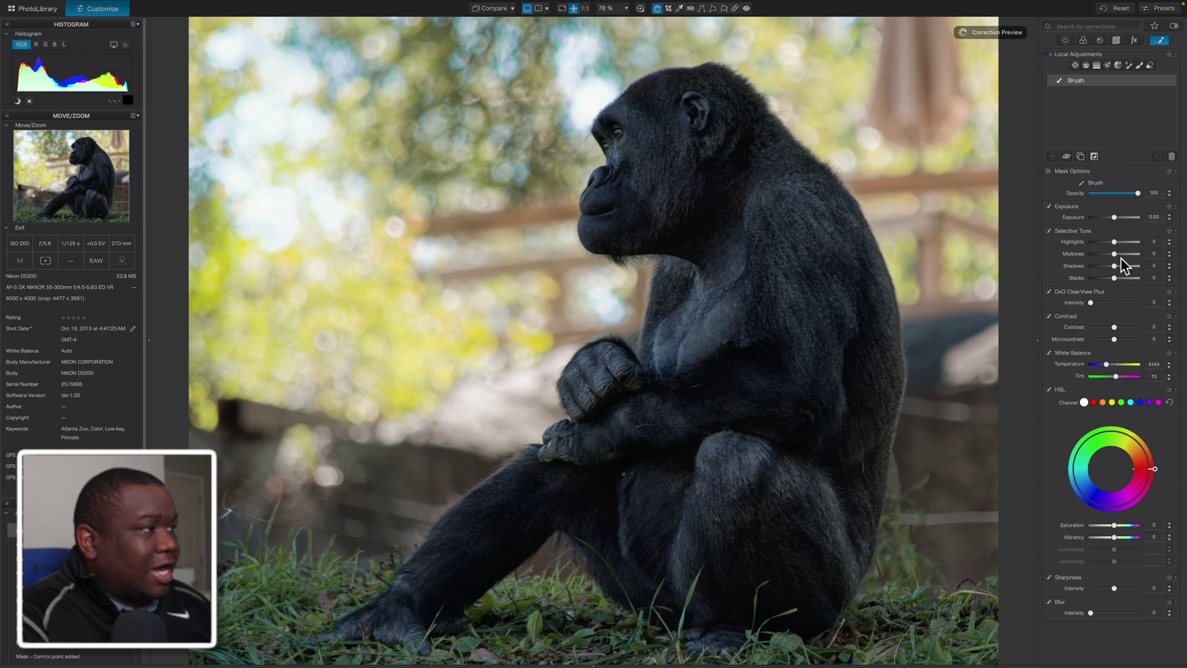
# Raise the brush mask's shadows to 21, microcontrast to about 16 and sharpness to 11, and compare the photo side by side with the uncorrected version.
pyautogui.moveTo(1115, 265); pyautogui.dragTo(1121, 272)
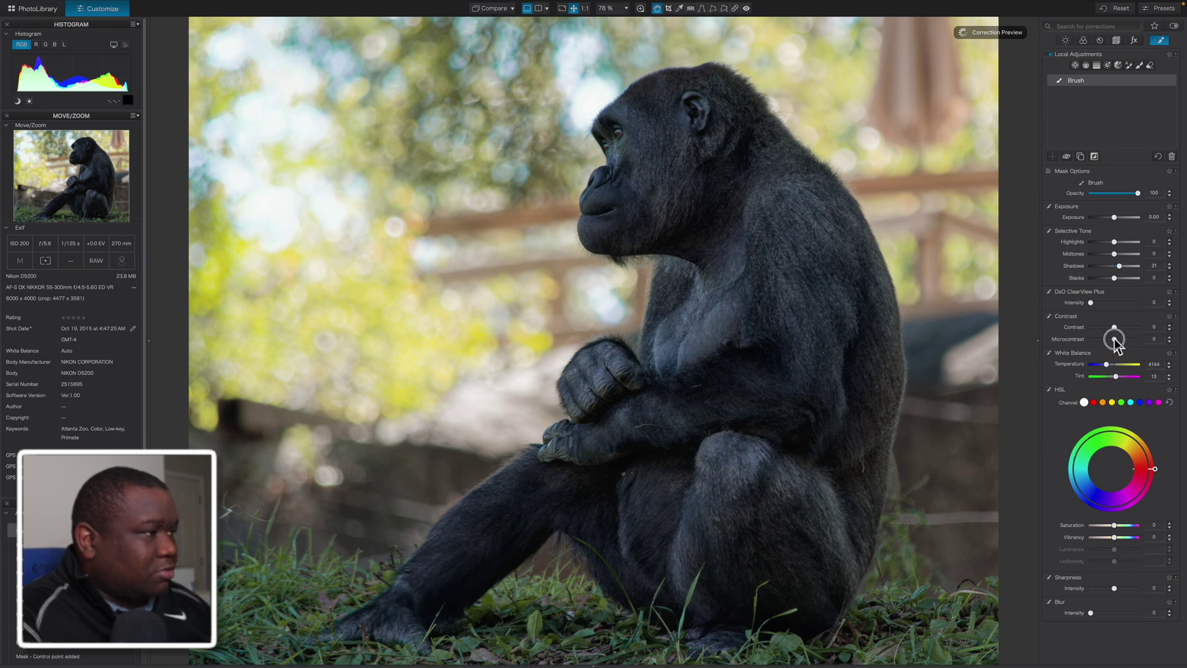
pyautogui.moveTo(1113, 340); pyautogui.dragTo(1118, 338)
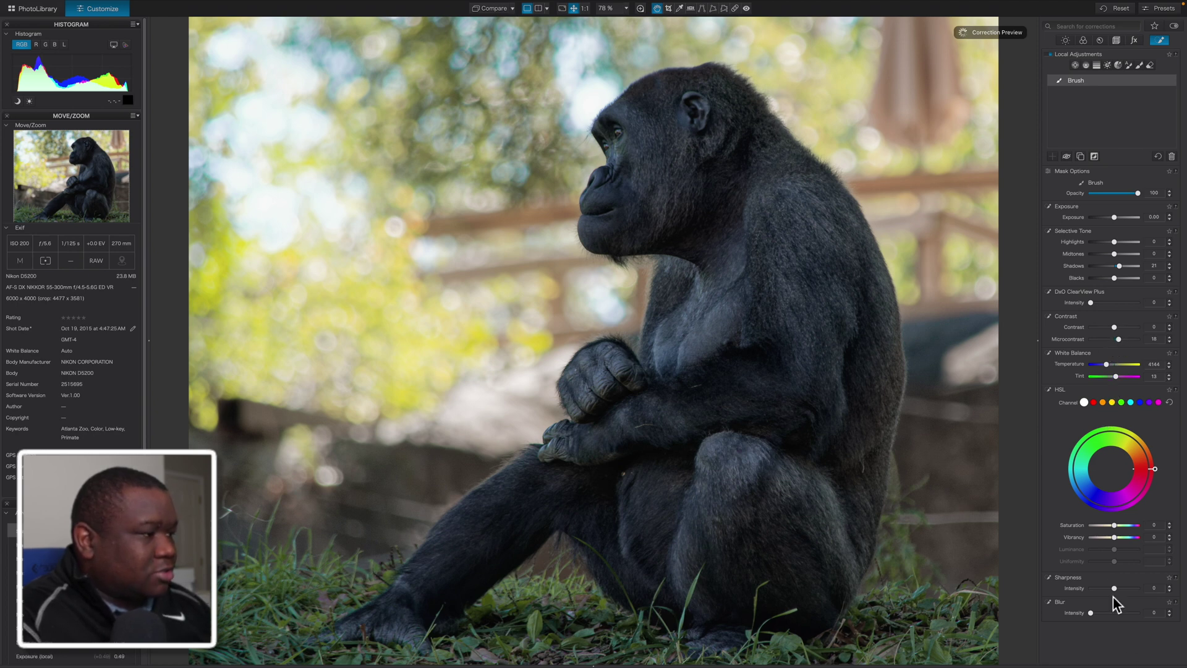
pyautogui.moveTo(1114, 588); pyautogui.dragTo(1118, 589)
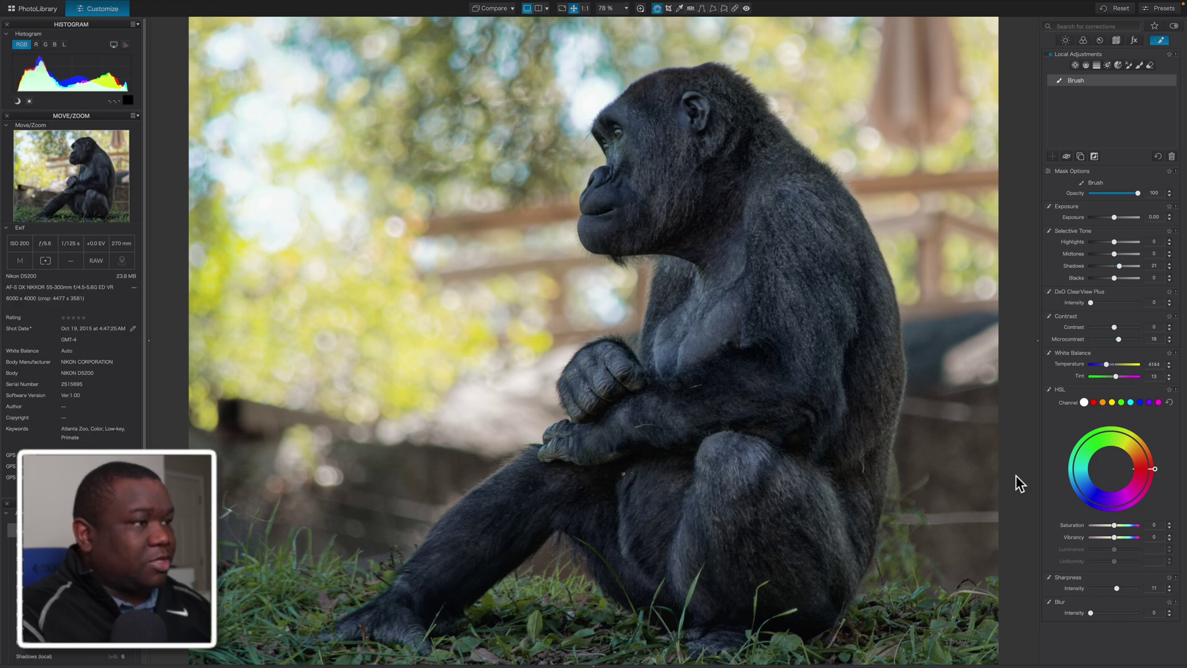
pyautogui.hotkey('alt', 'c')
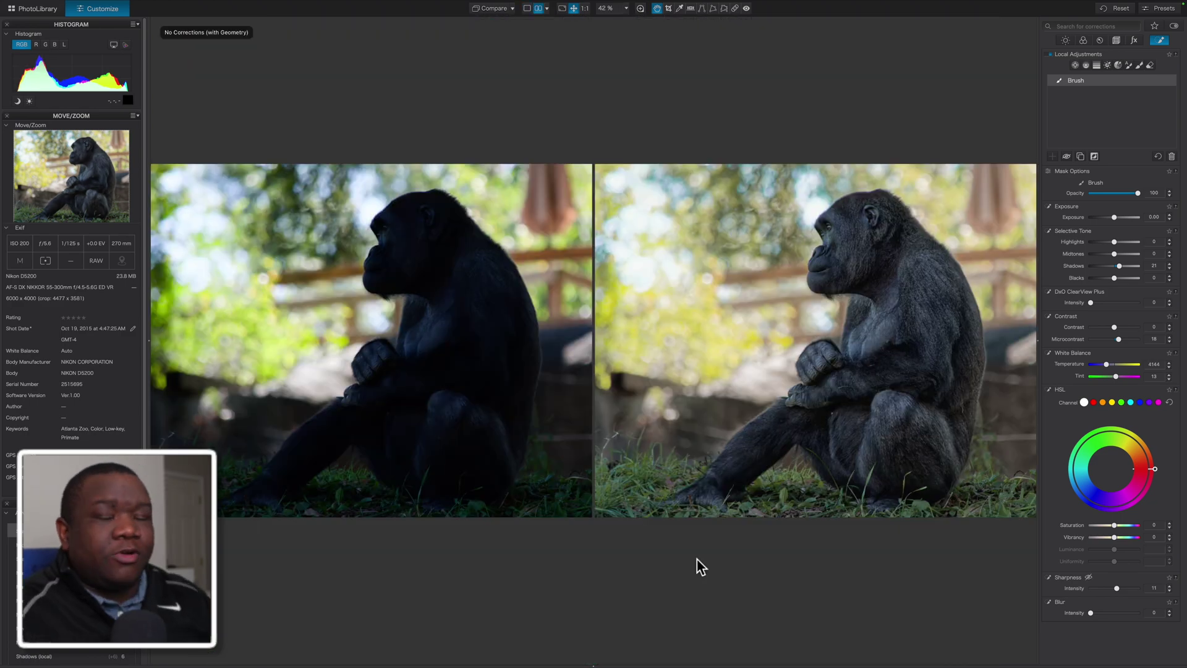